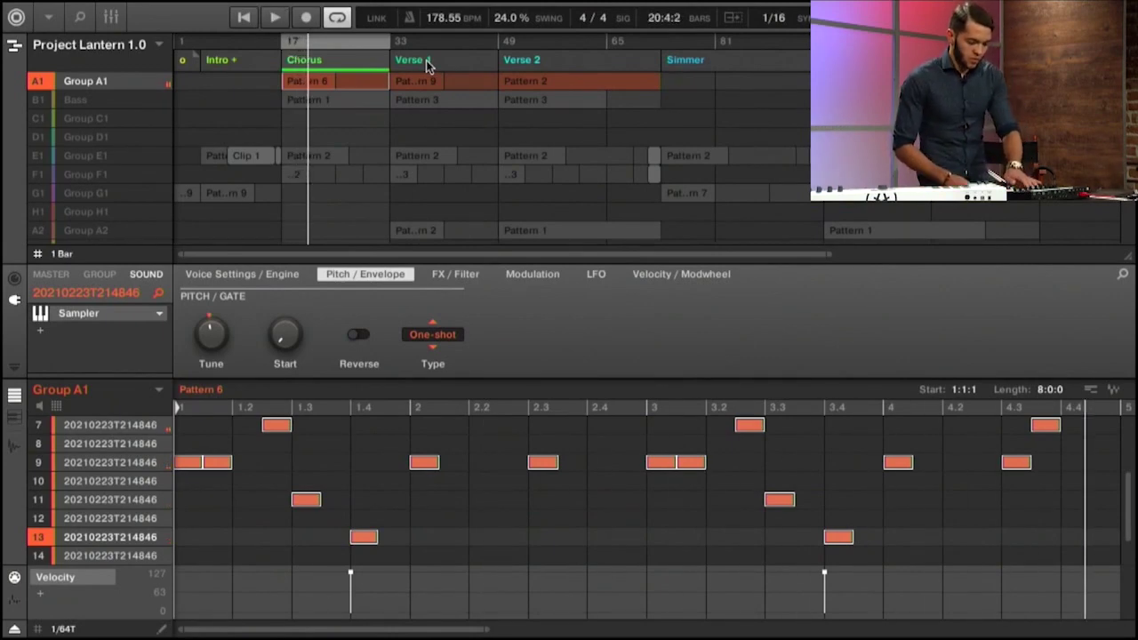
# - Examine the note placement across the full length of Group A1's Pattern 2 in the Verse 2 section, hiding the velocity lane
pyautogui.click(428, 62)
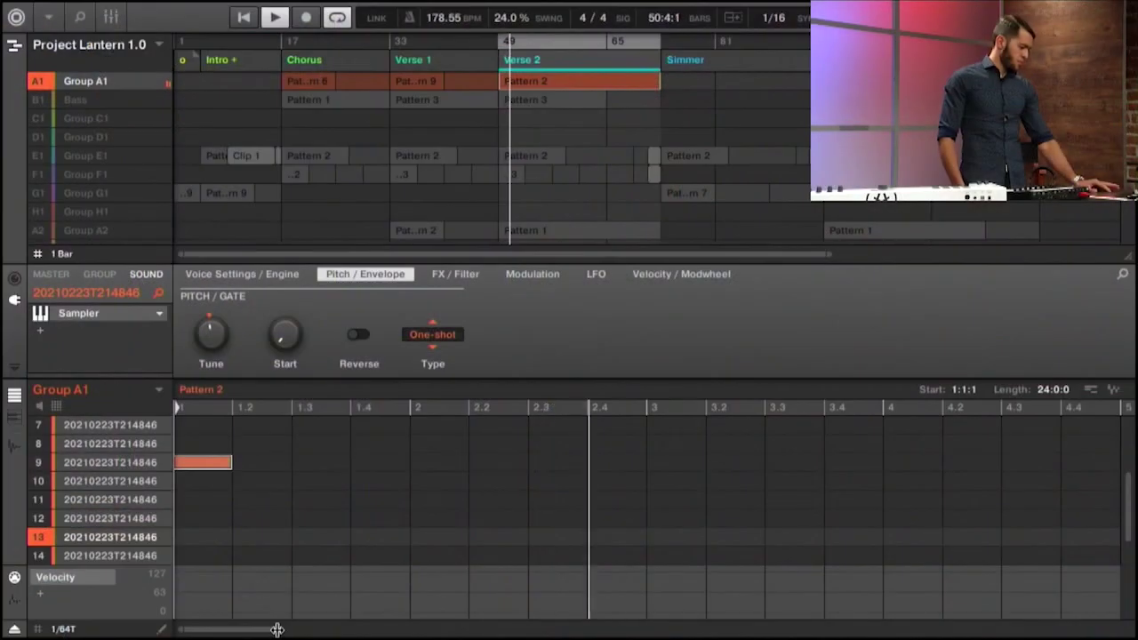
pyautogui.moveTo(296, 629); pyautogui.dragTo(971, 627)
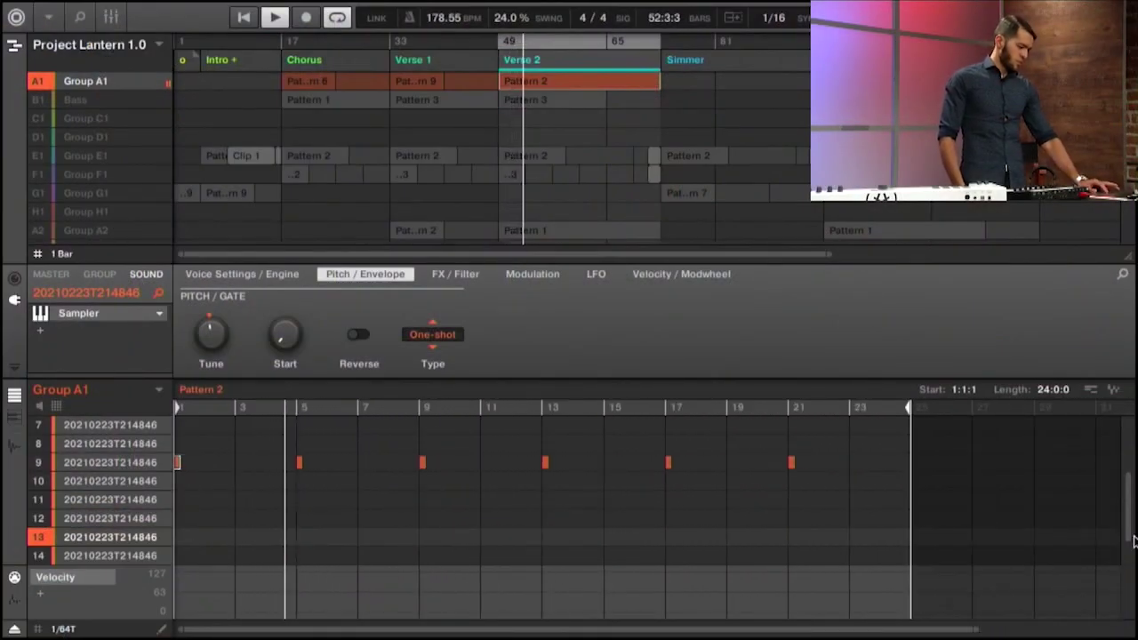
pyautogui.scroll(-2, 1130, 530)
pyautogui.scroll(3, 1132, 529)
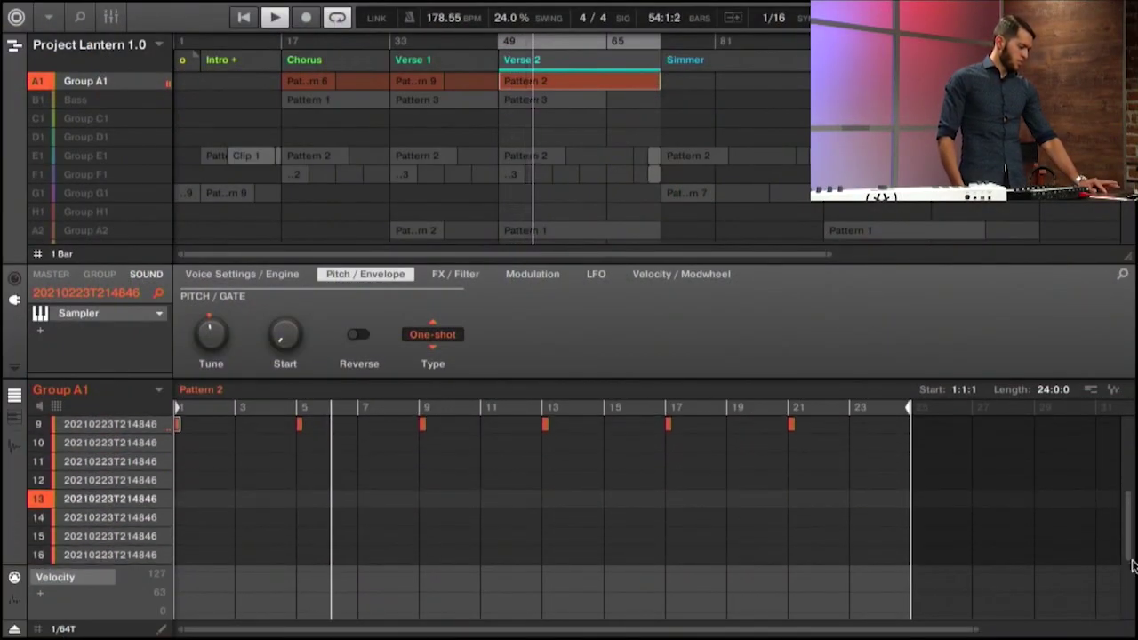
pyautogui.moveTo(1134, 528); pyautogui.dragTo(1135, 487)
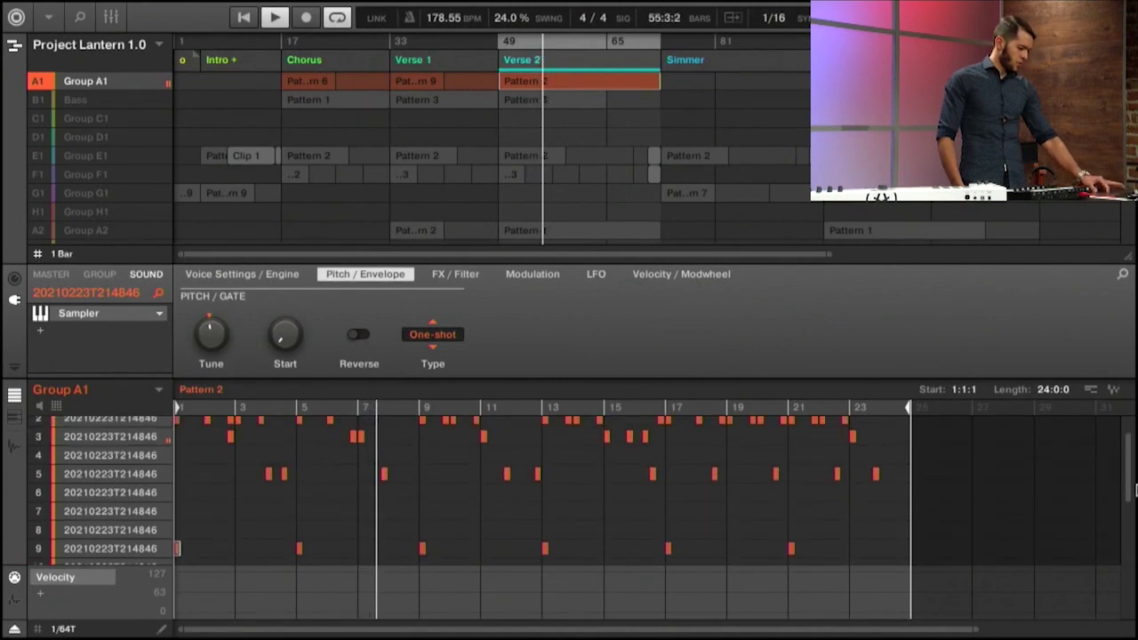
pyautogui.click(13, 631)
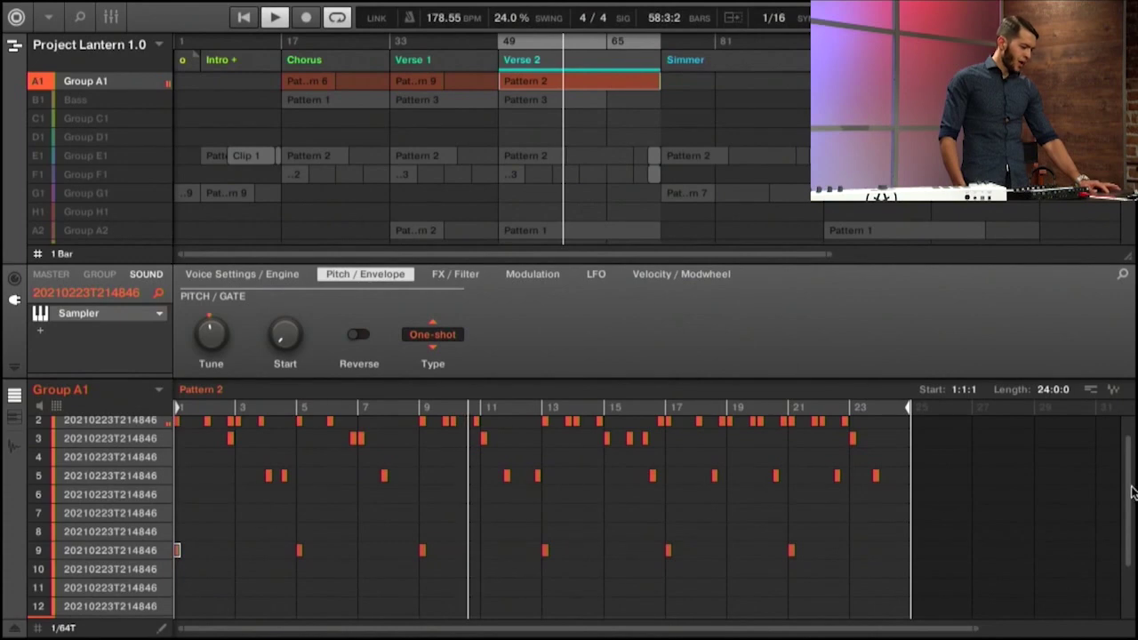
pyautogui.moveTo(1134, 491); pyautogui.dragTo(1134, 482)
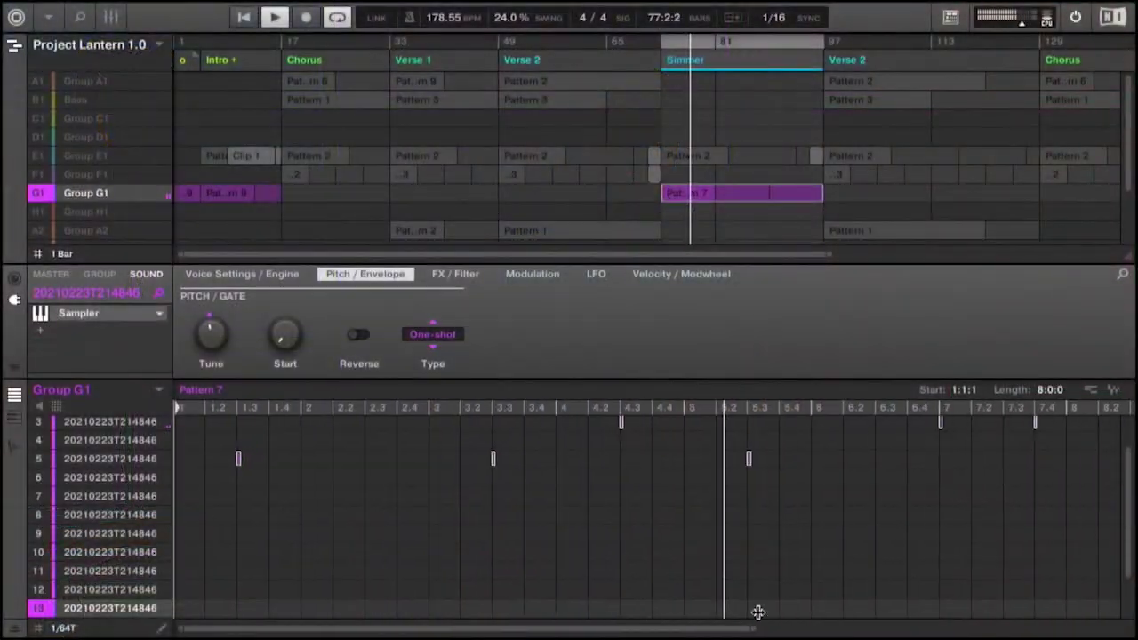
# - Examine the full length of Group G1's Pattern 7 in the Simmer section, starting from sound 1
pyautogui.moveTo(758, 612); pyautogui.dragTo(902, 592)
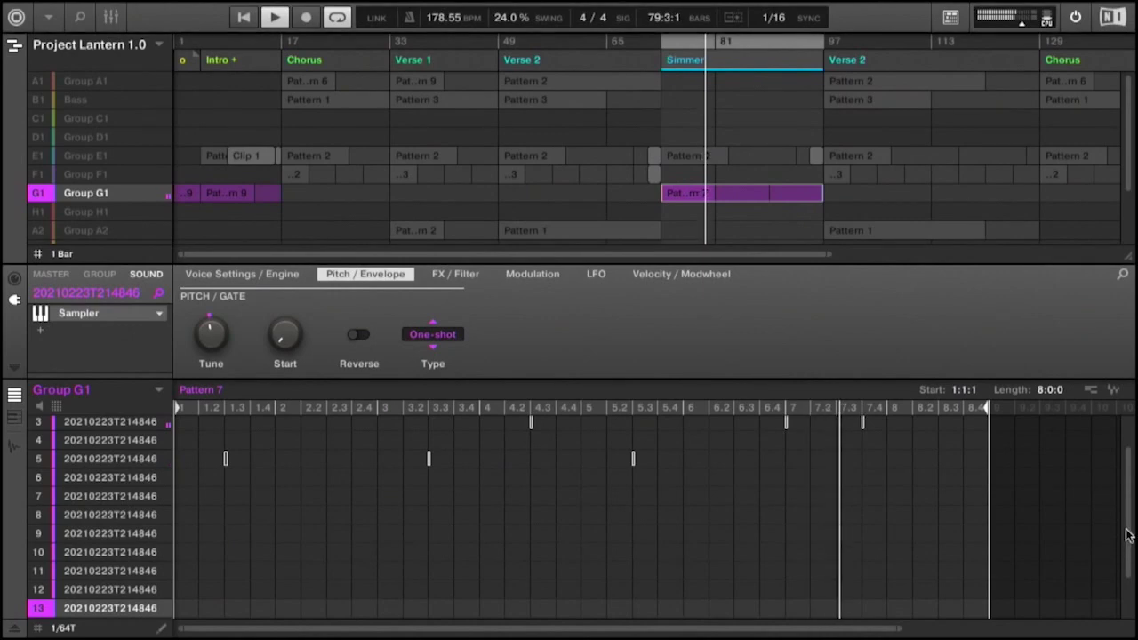
pyautogui.scroll(2, 1125, 508)
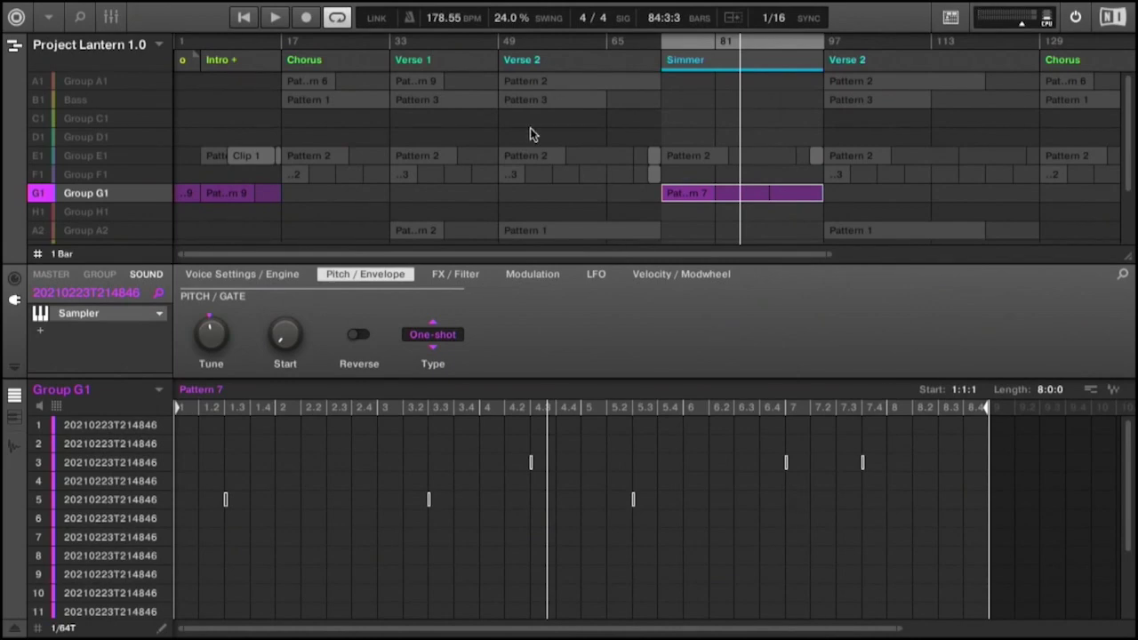
# - Select Group A1 and play the first Verse 2 section from its start at bar 49
pyautogui.click(538, 60)
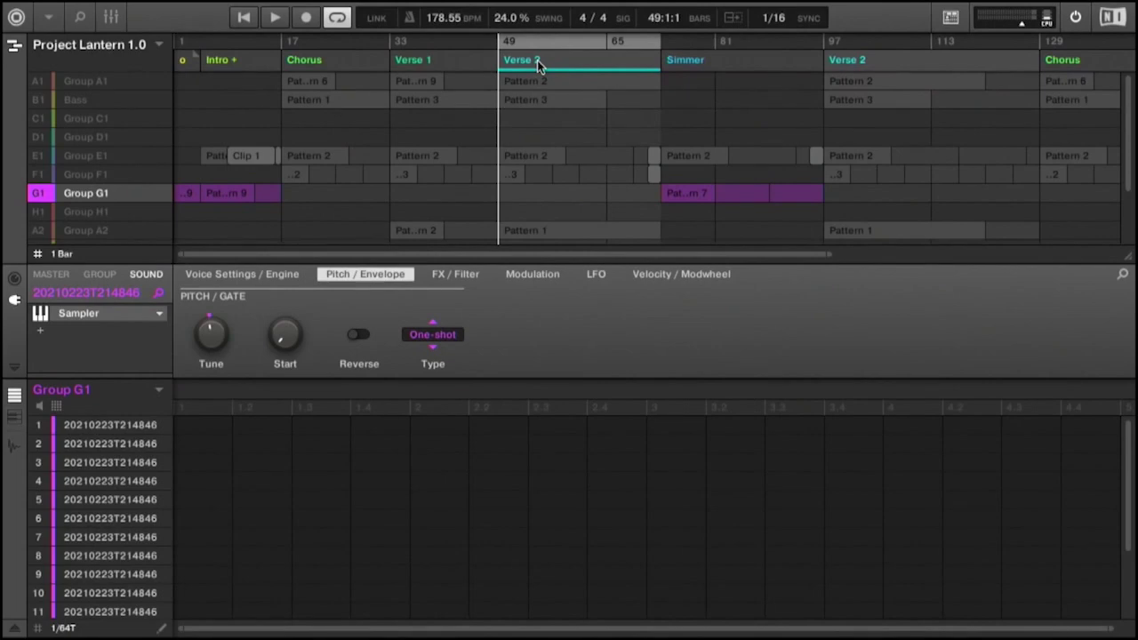
pyautogui.press('Right')
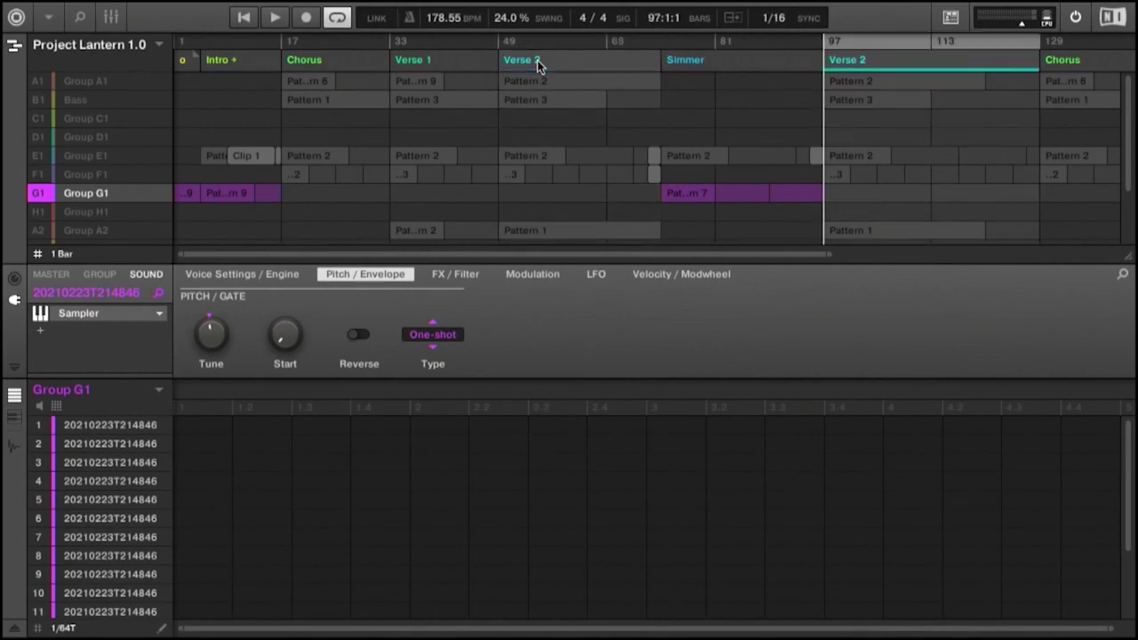
pyautogui.press('Up')
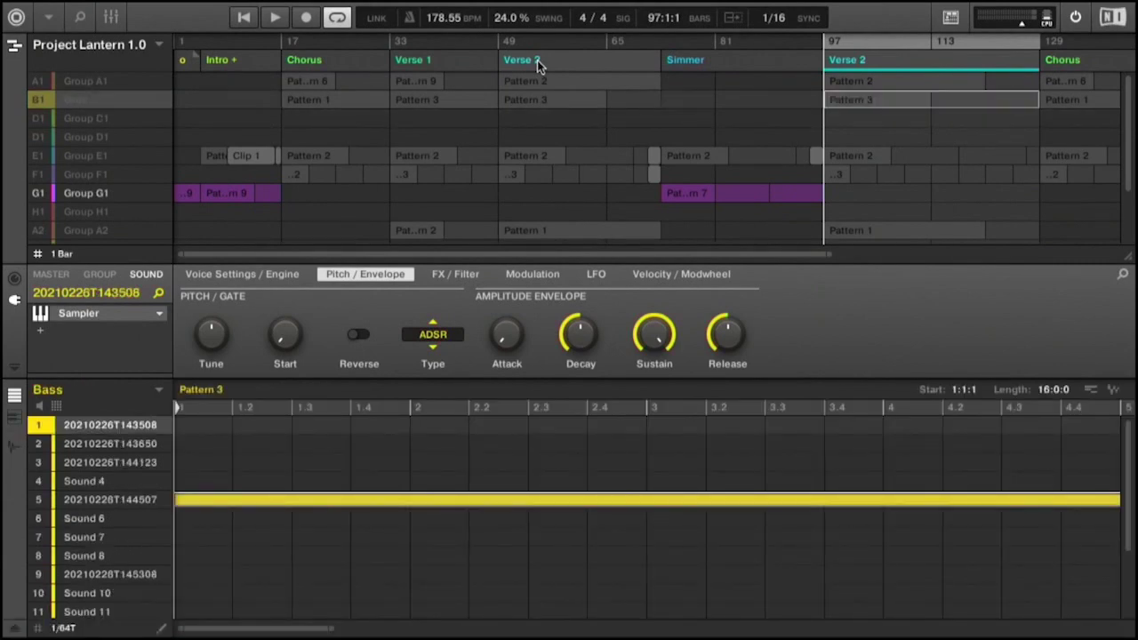
pyautogui.press('Up')
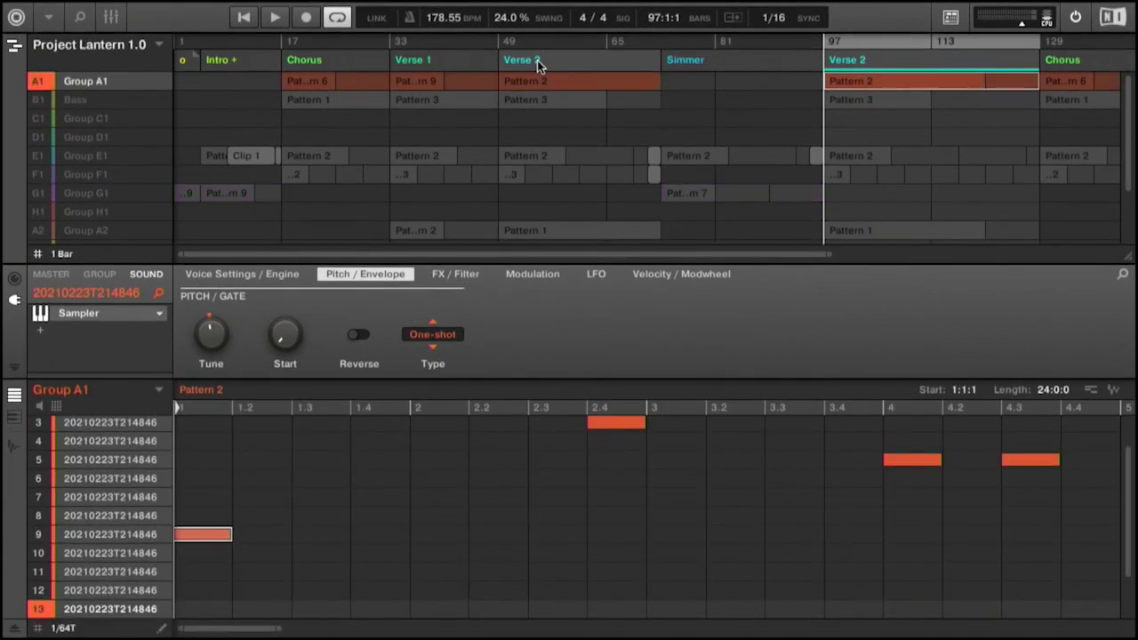
pyautogui.click(548, 60)
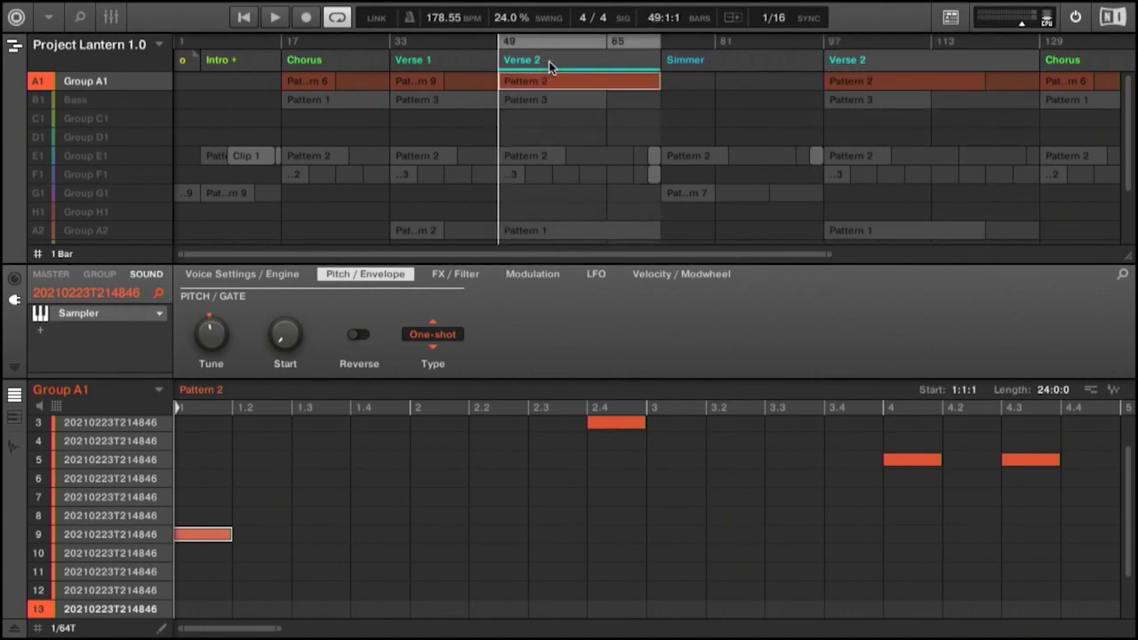
pyautogui.press('space')
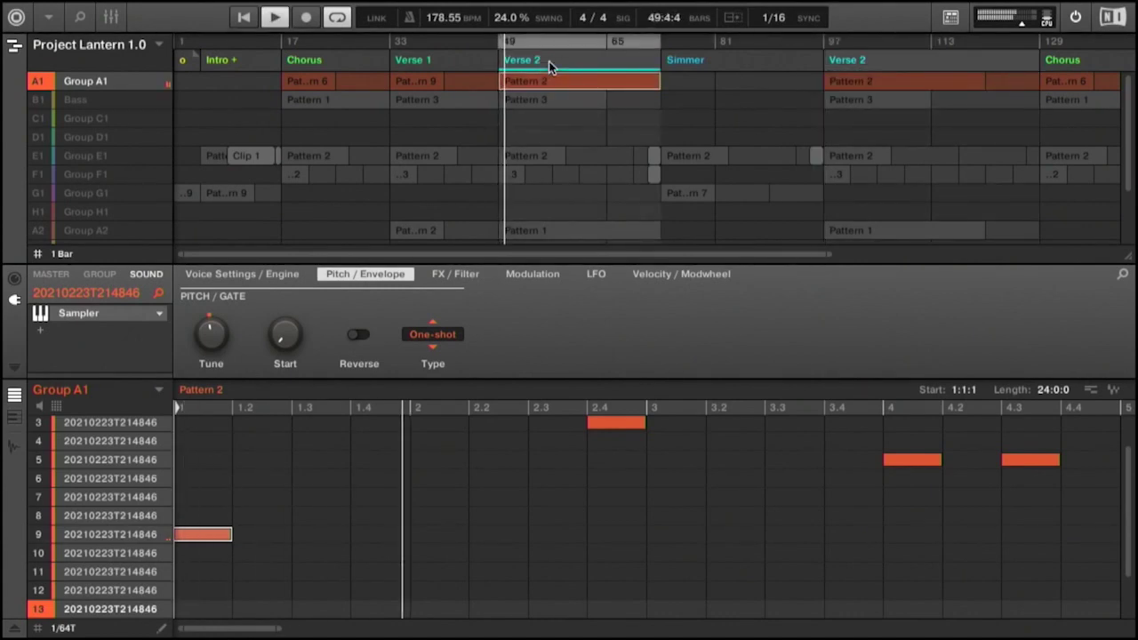
# - Show Group A1's sample waveforms in the sample editor during playback, pausing and resuming the section
pyautogui.hotkey('ctrl', 'e')
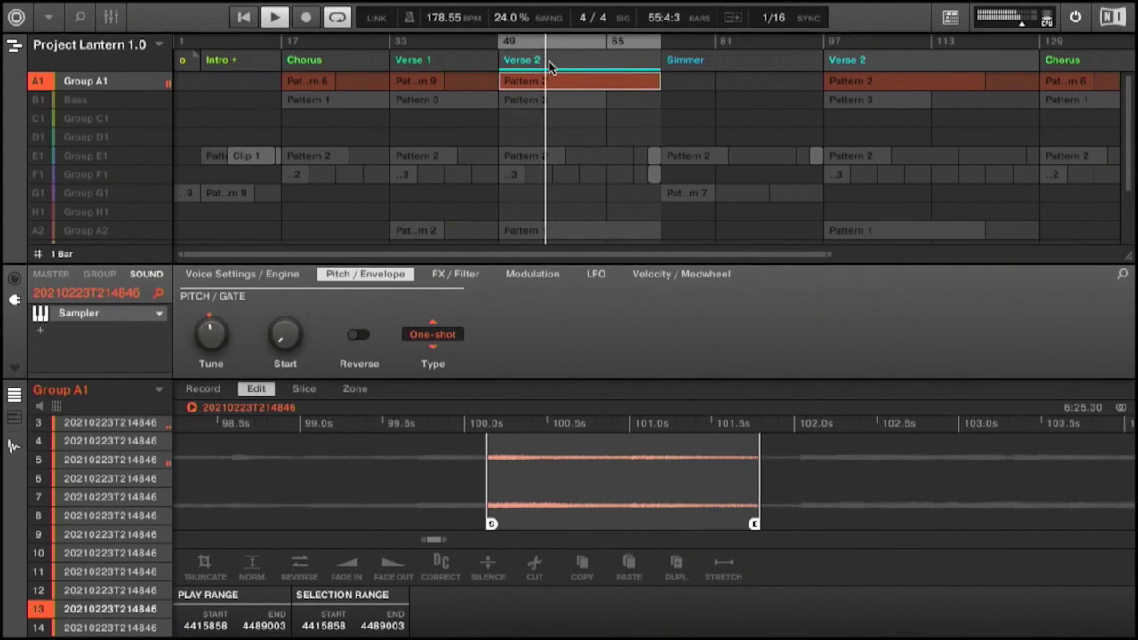
pyautogui.press('space')
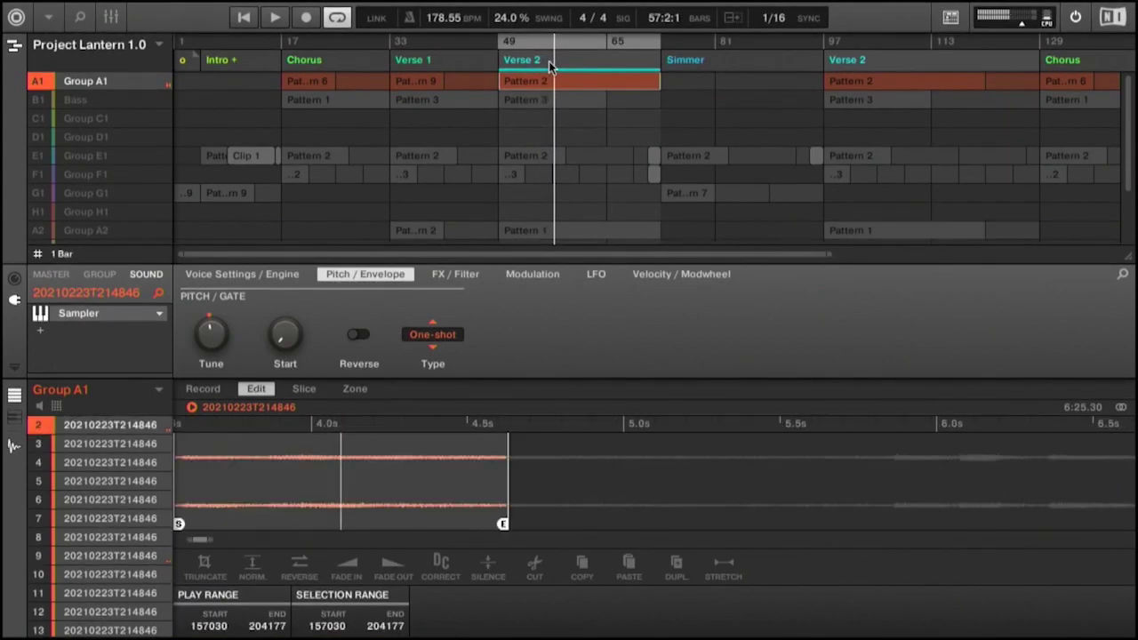
pyautogui.press('space')
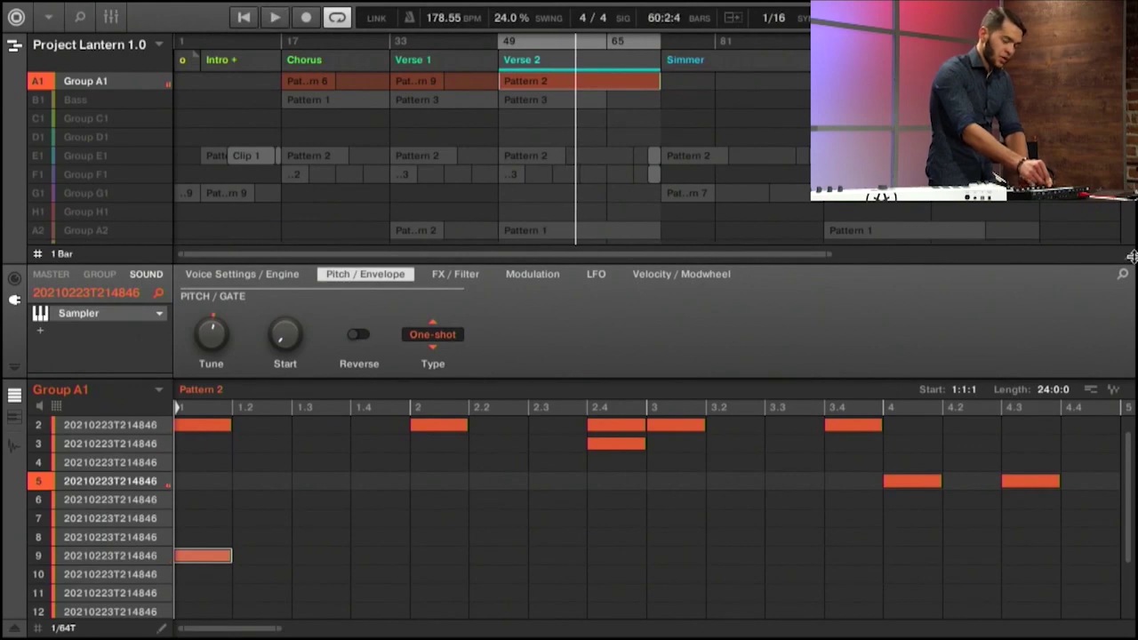
# - Audition the Verse 2 section with sound 5 of Group A1 selected, and stop the playback
pyautogui.press('space')
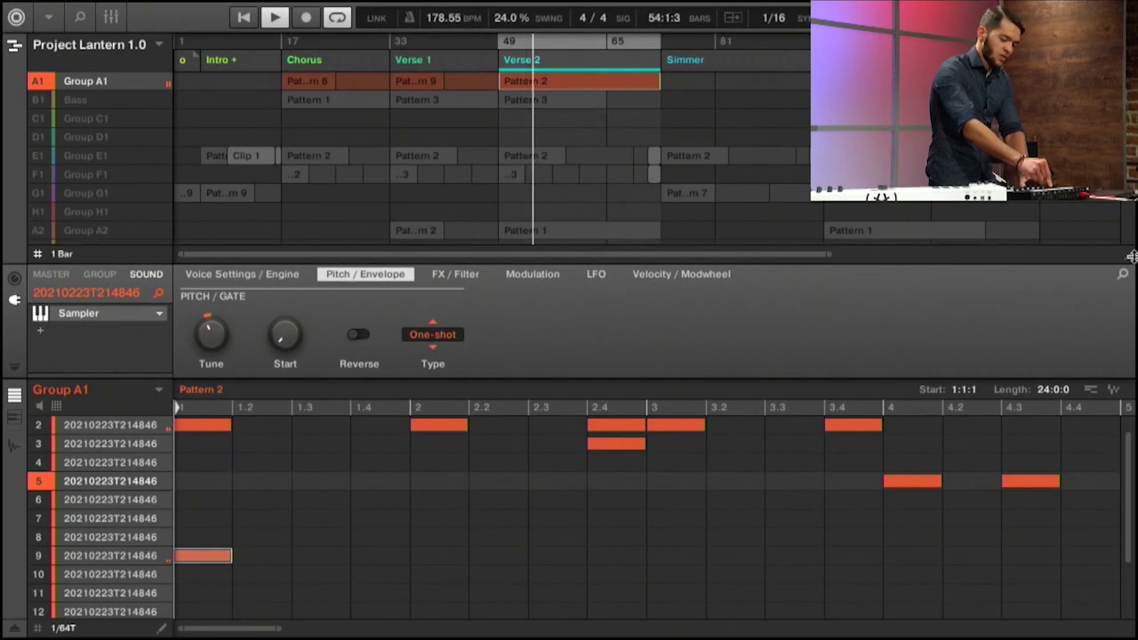
pyautogui.press('space')
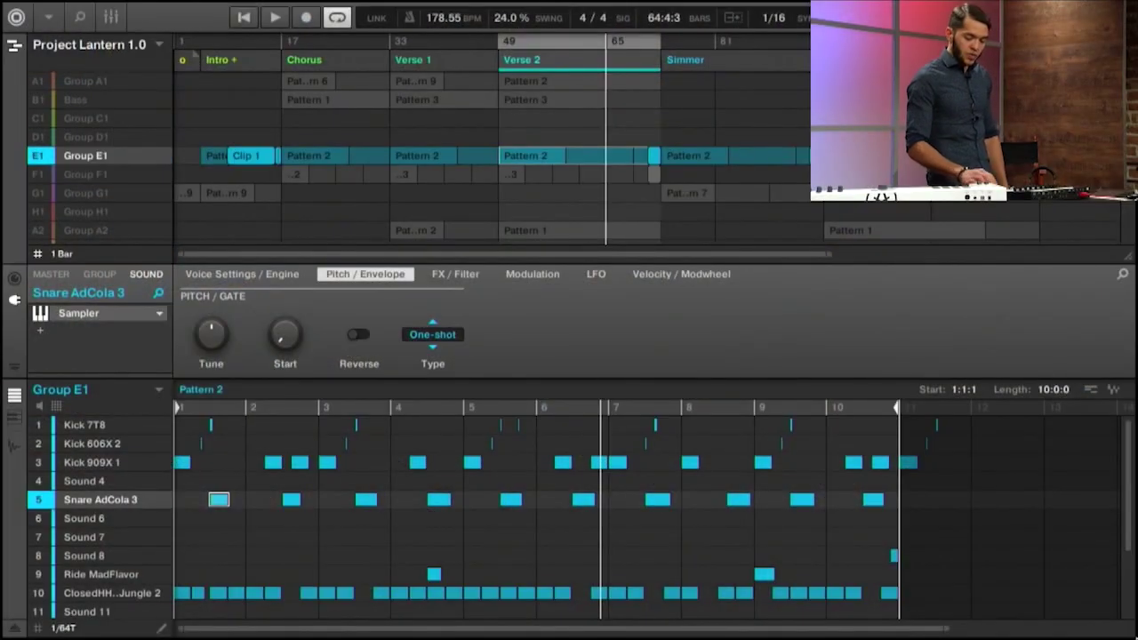
# - Audition Kick 909X 1, Kick 606X 2 and Kick 7T8 in Group E1 in turn, repeating the cycle three times
pyautogui.click(92, 462)
pyautogui.click(91, 443)
pyautogui.click(84, 425)
pyautogui.click(91, 462)
pyautogui.click(92, 443)
pyautogui.click(85, 425)
pyautogui.click(91, 462)
pyautogui.click(92, 443)
pyautogui.click(84, 425)
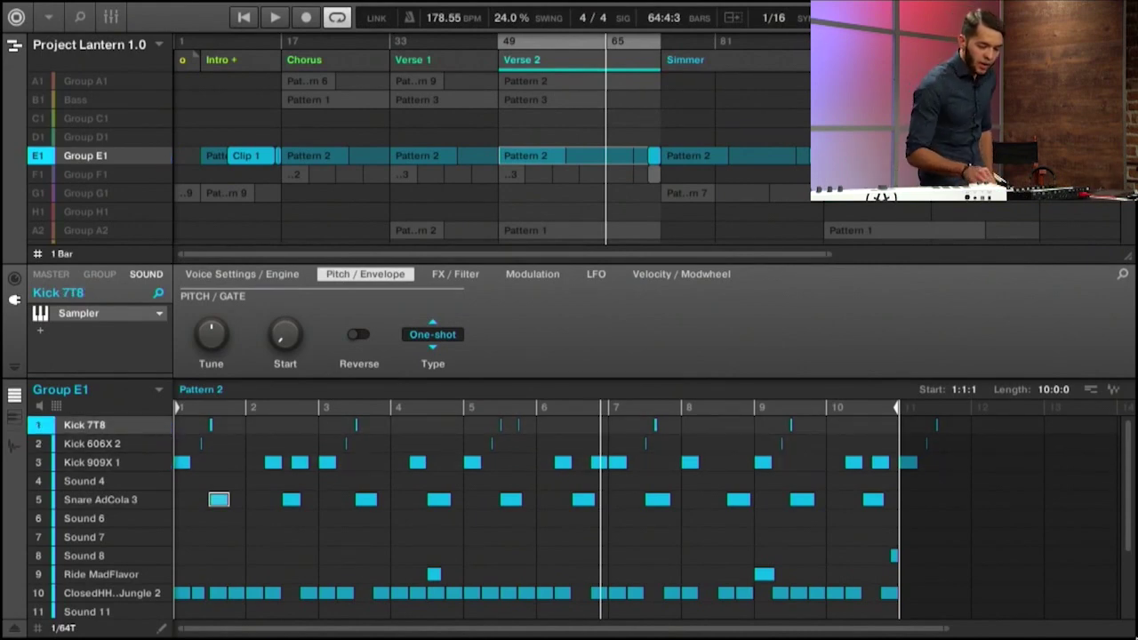
# - Audition the Snare AdCola 3, closed hi-hat Jungle 2 and Ride MadFlavor sounds in Group E1
pyautogui.click(101, 500)
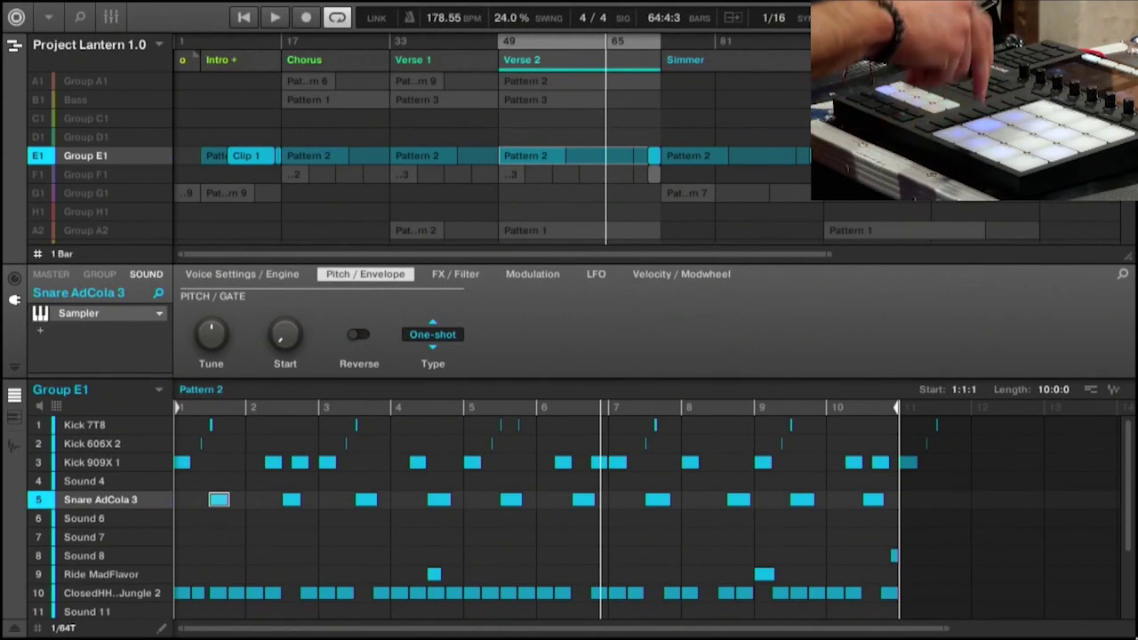
pyautogui.click(111, 593)
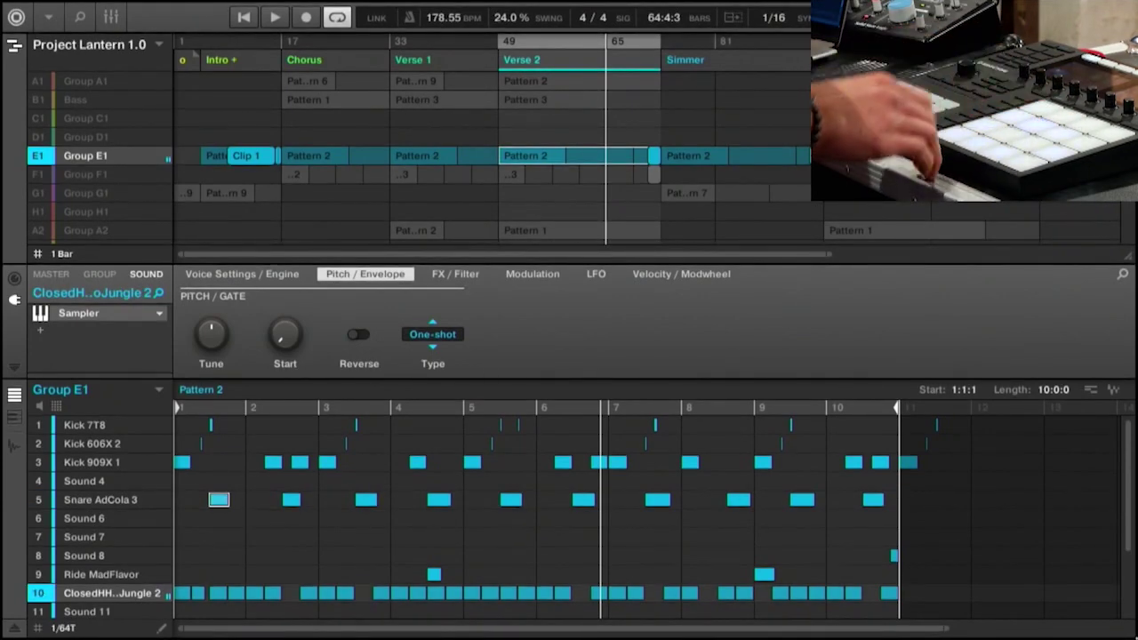
pyautogui.click(100, 574)
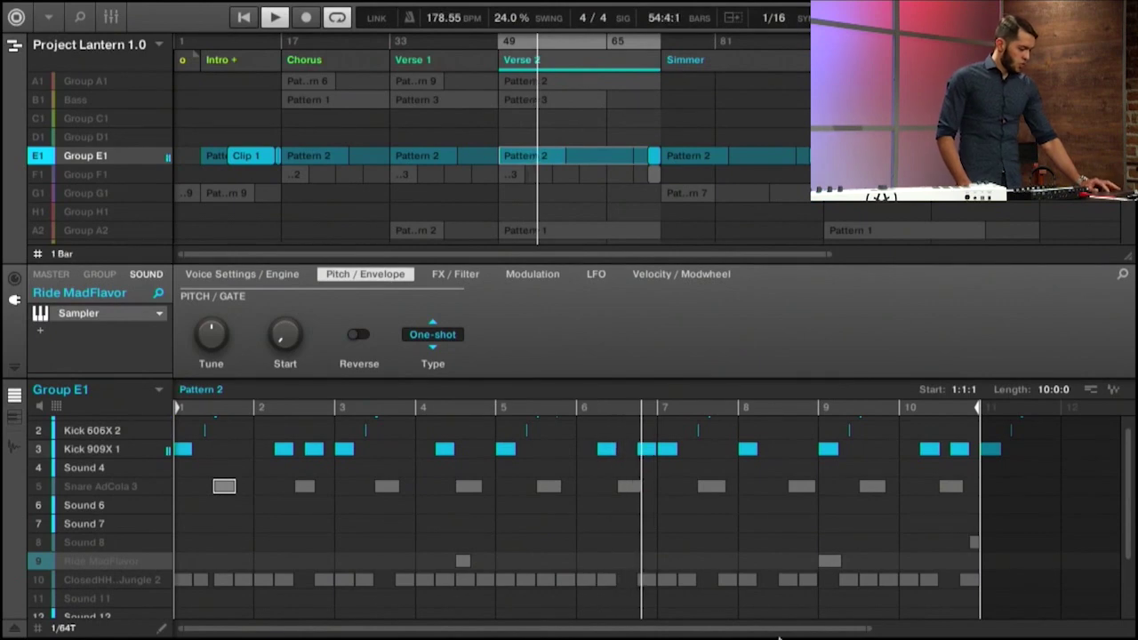
# - Point out the first Kick 909X 1 note and the first Kick 606X 2 note in Group E1's Pattern 2
pyautogui.moveTo(867, 630); pyautogui.dragTo(525, 634)
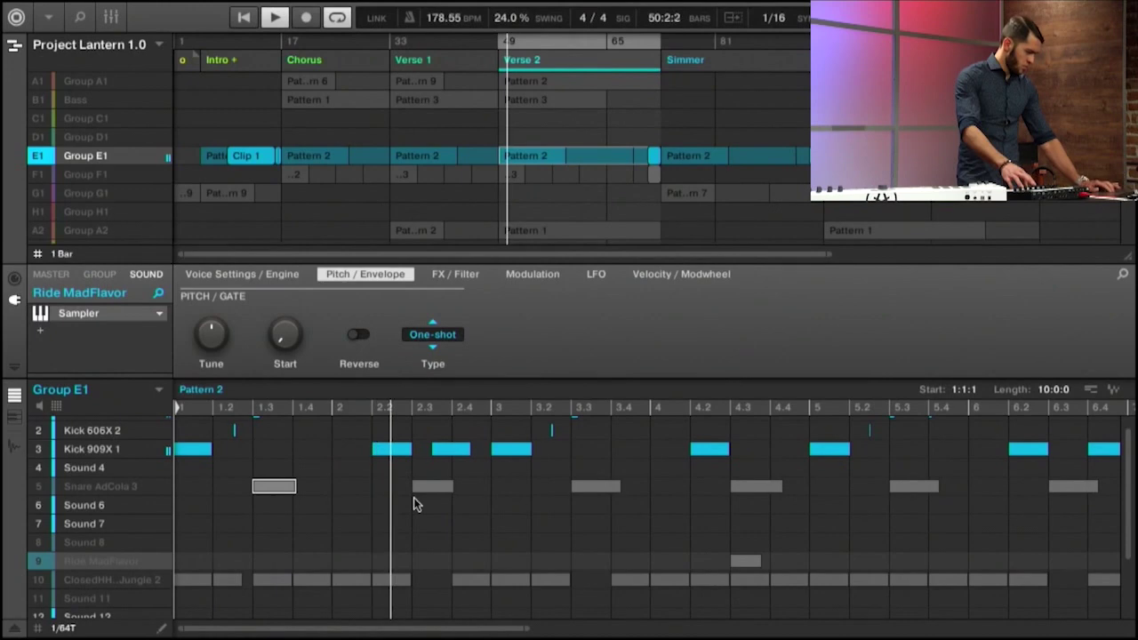
pyautogui.moveTo(1127, 531); pyautogui.dragTo(1130, 500)
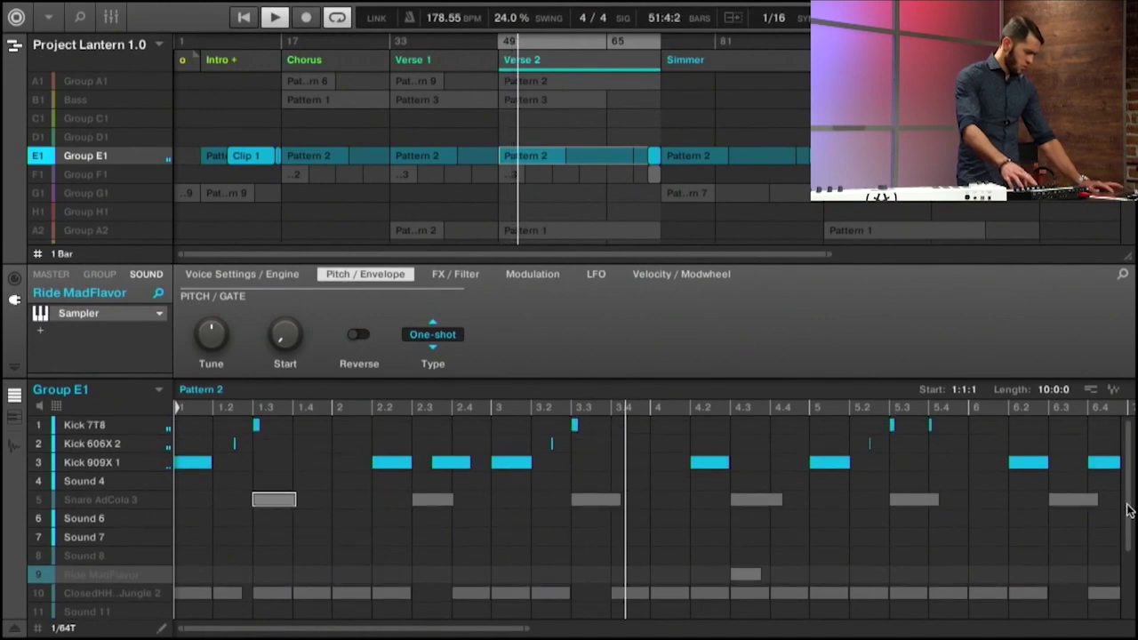
pyautogui.click(191, 462)
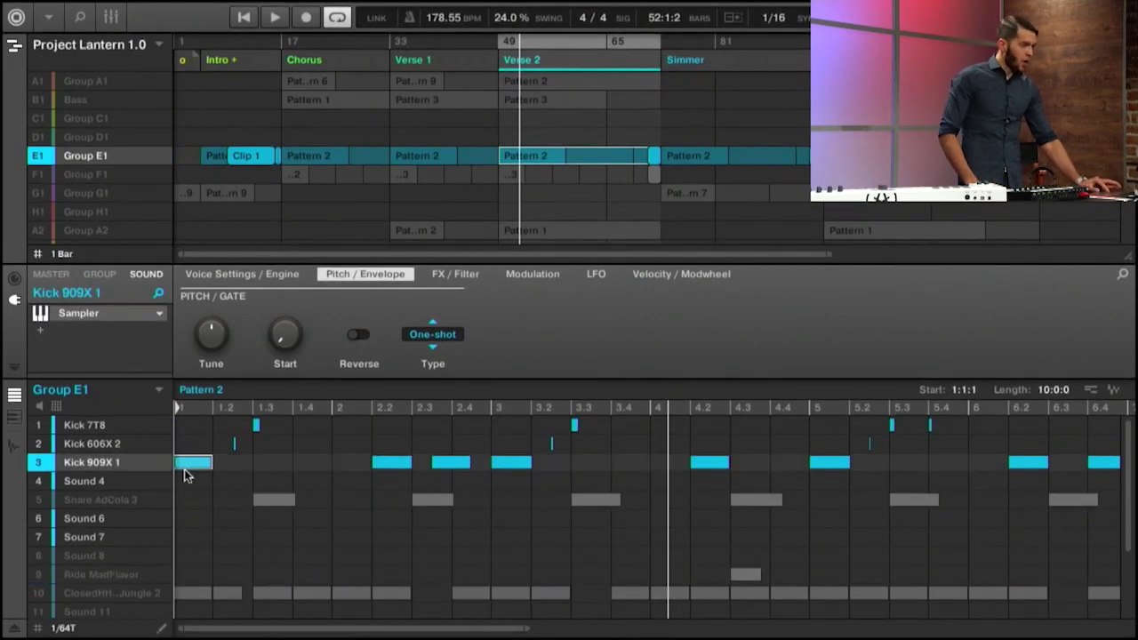
pyautogui.click(235, 443)
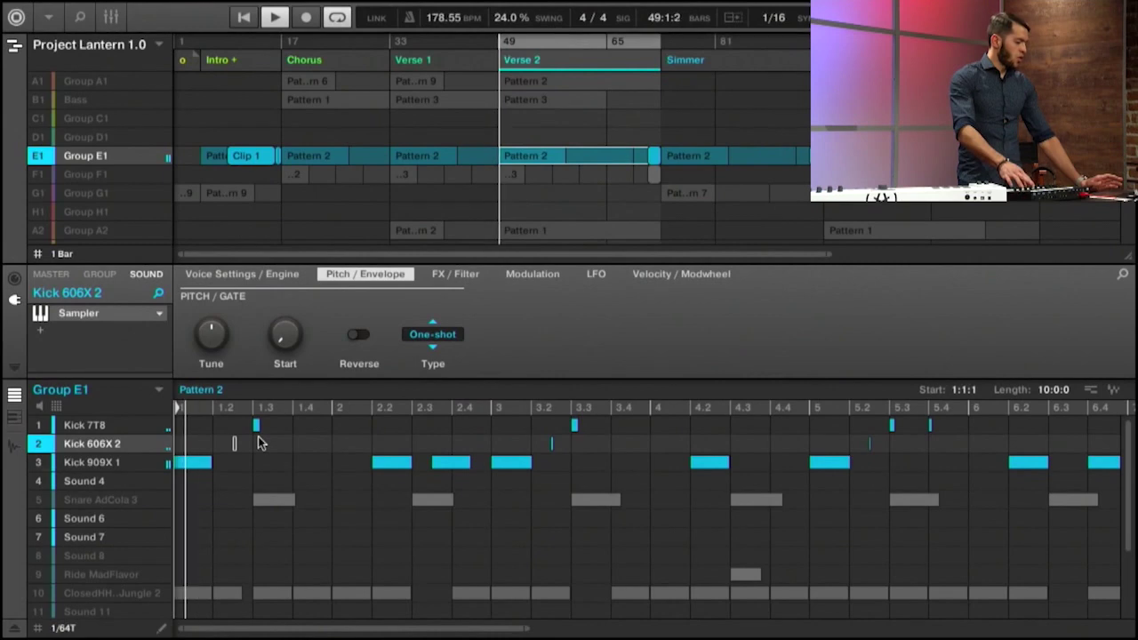
# - Replay the kick pattern and single out the second, third and fourth Kick 909X 1 notes one after another
pyautogui.press('space')
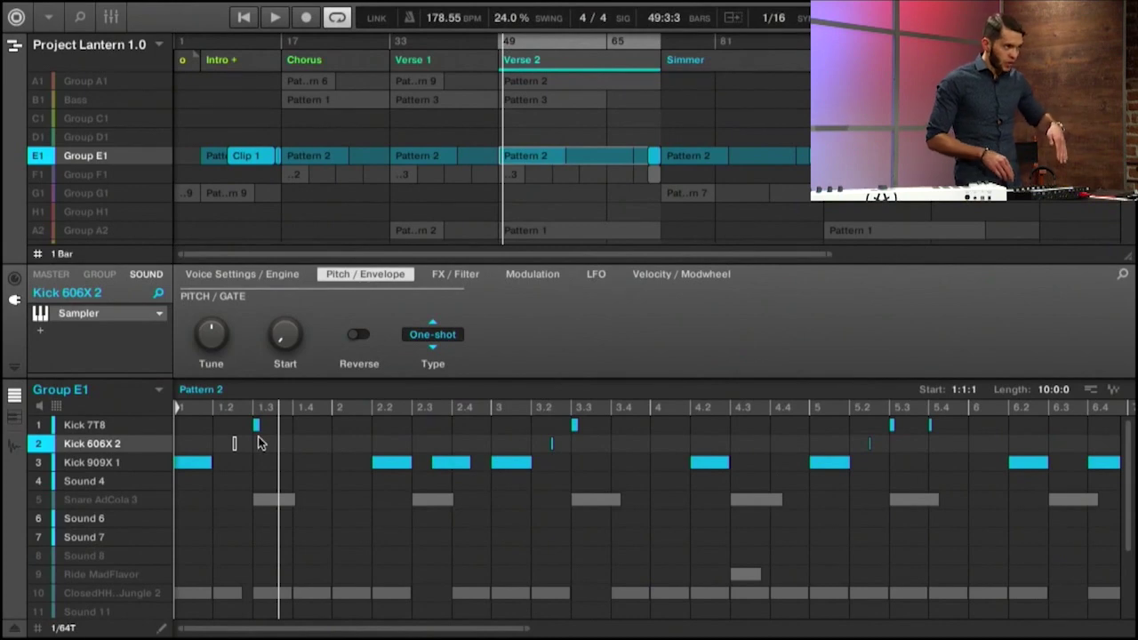
pyautogui.press('space')
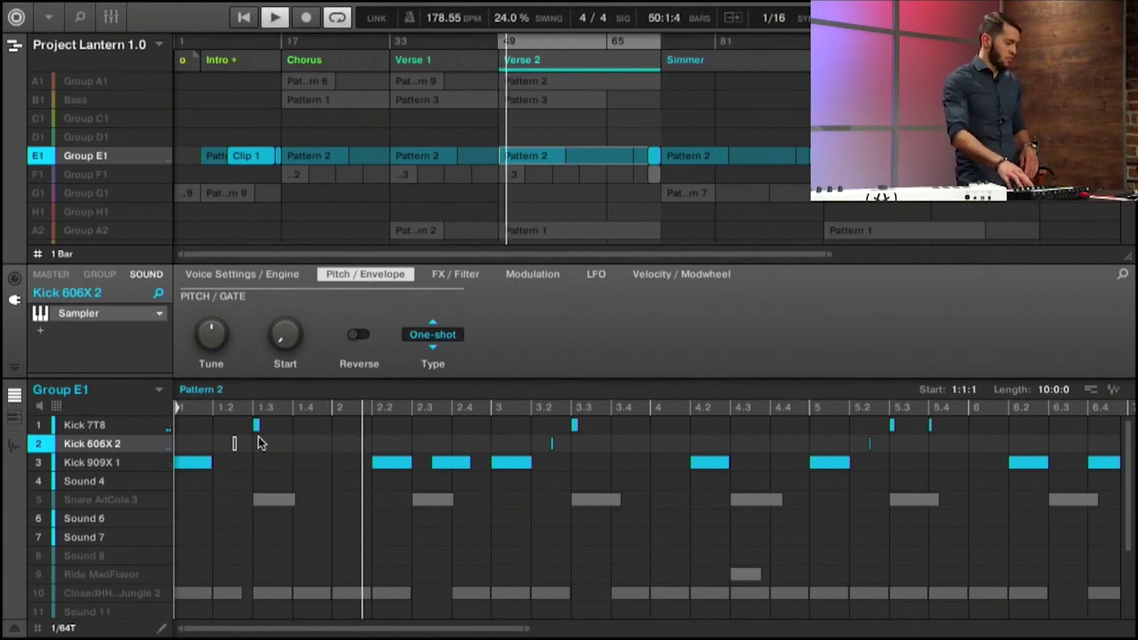
pyautogui.click(399, 472)
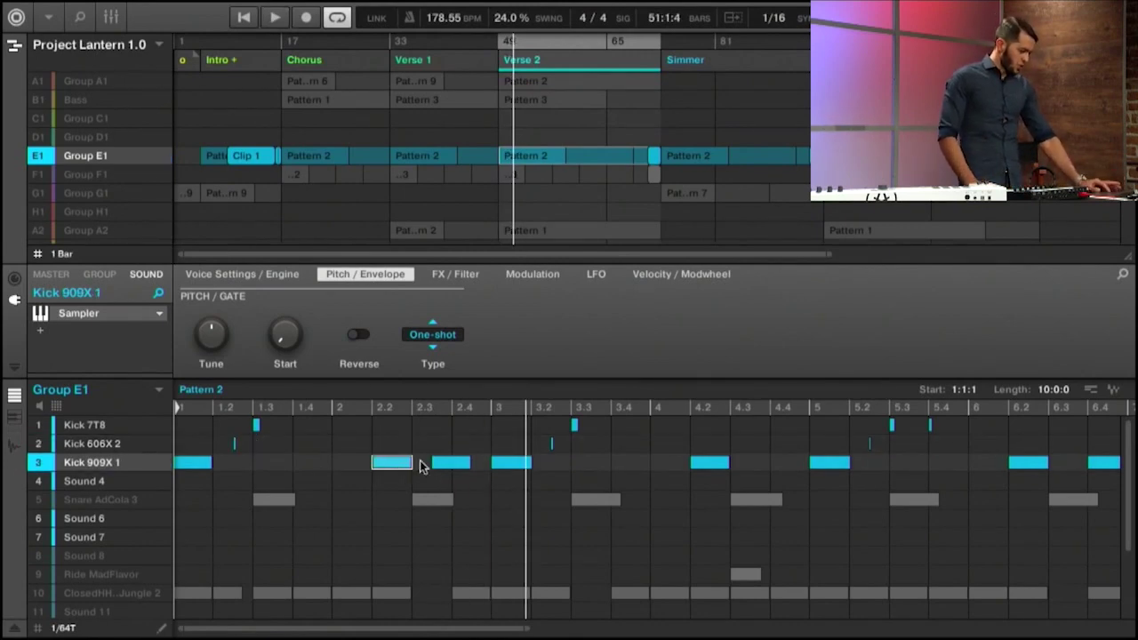
pyautogui.click(447, 470)
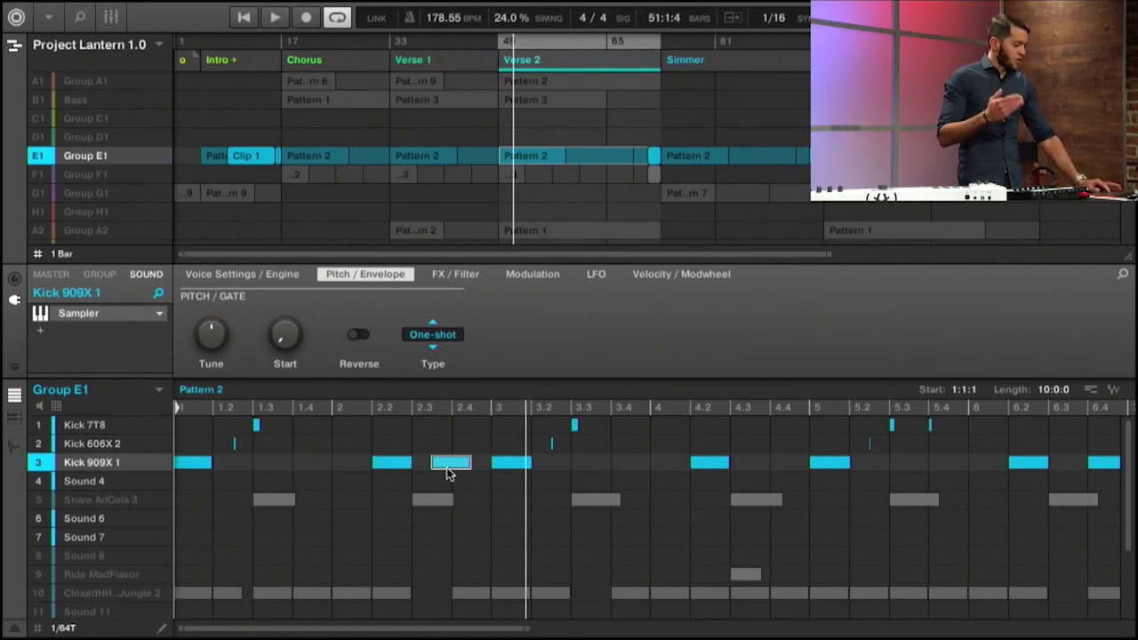
pyautogui.click(515, 464)
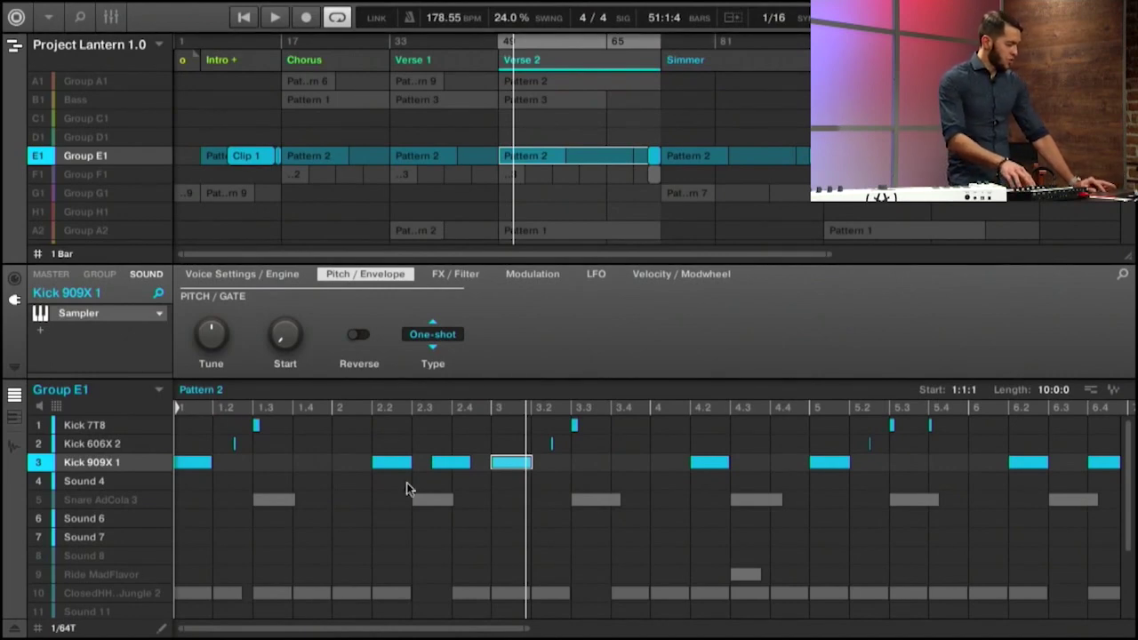
# - Play Verse 2 with the full length of Group E1's Pattern 2 in view to review the kicks and closed hi-hats
pyautogui.moveTo(527, 632); pyautogui.dragTo(851, 634)
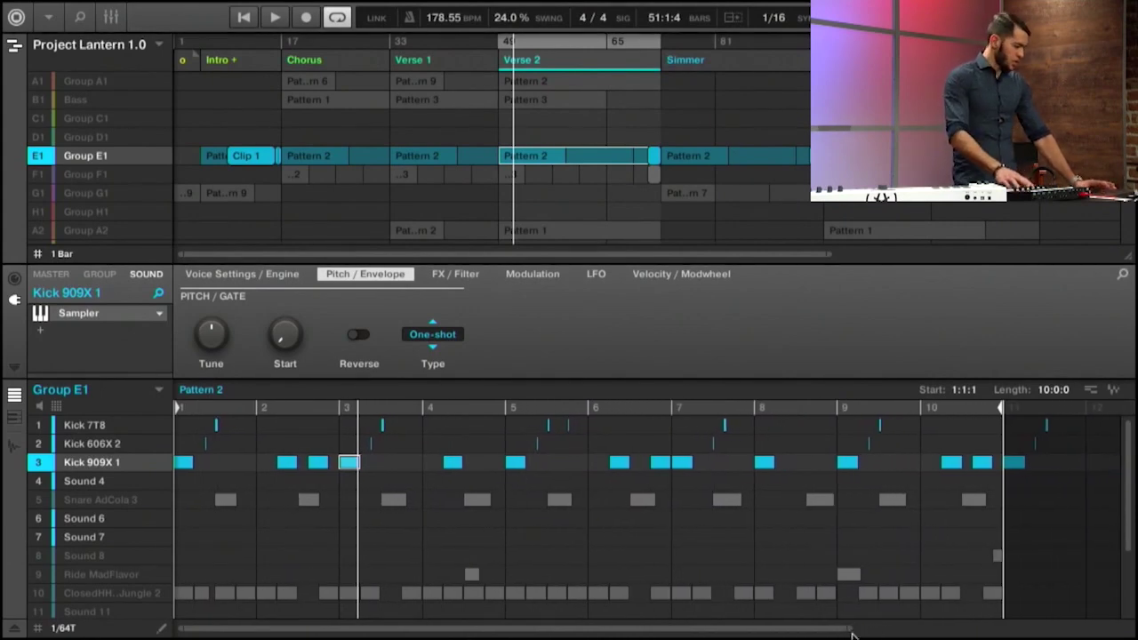
pyautogui.press('space')
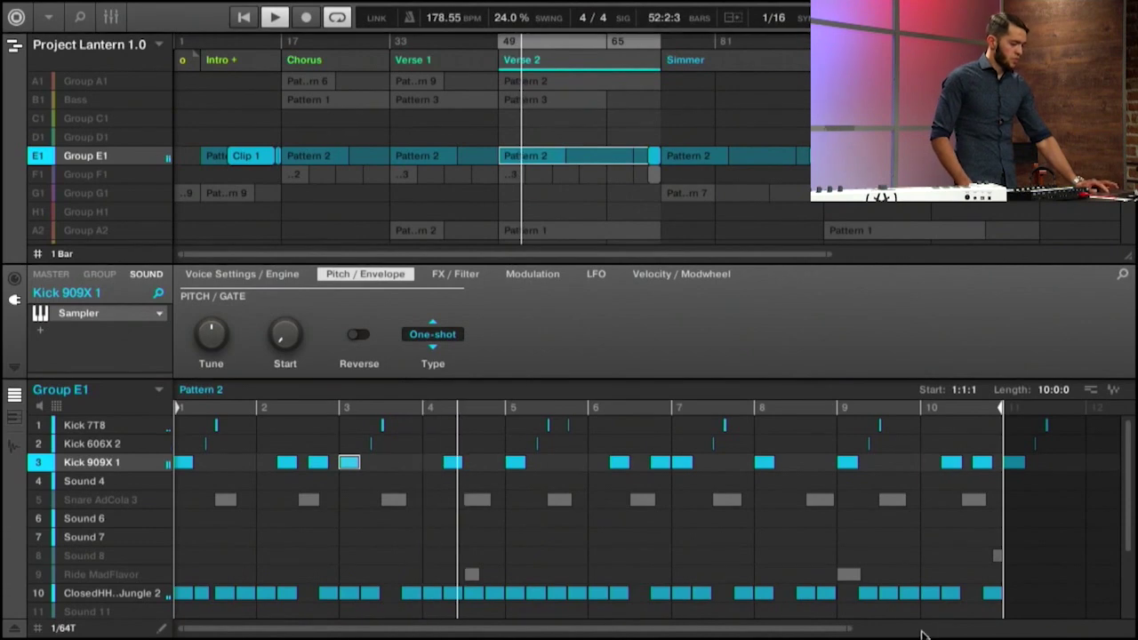
pyautogui.moveTo(848, 629); pyautogui.dragTo(796, 628)
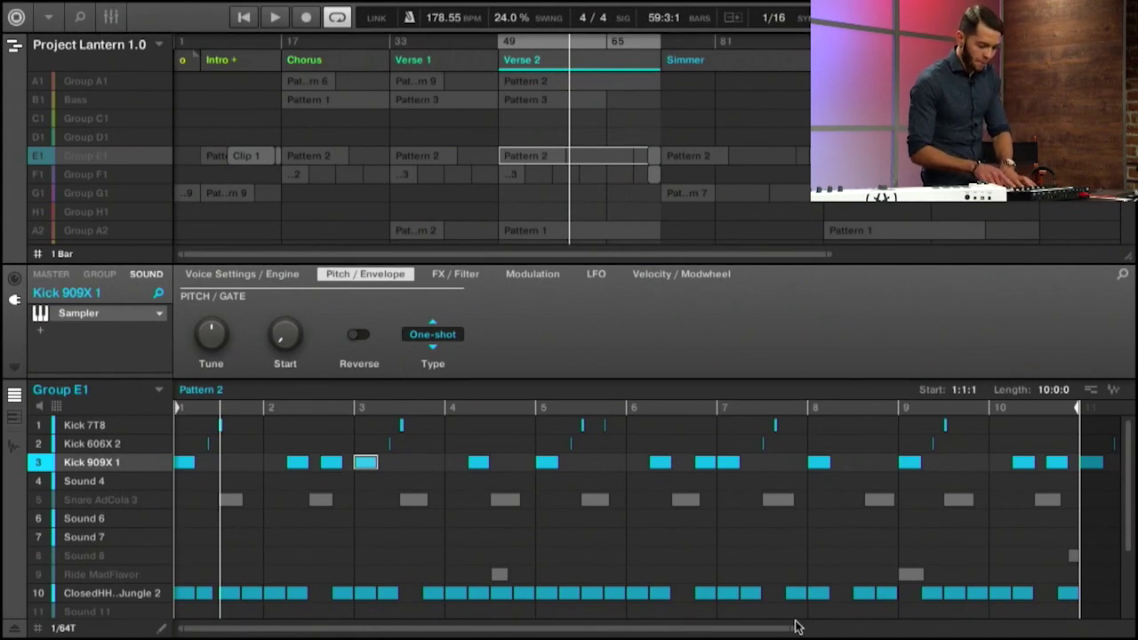
# - Loop Verse 2 and replay Group E1's Pattern 2 with Snare AdCola 3 added to the kicks and closed hi-hats
pyautogui.press('space')
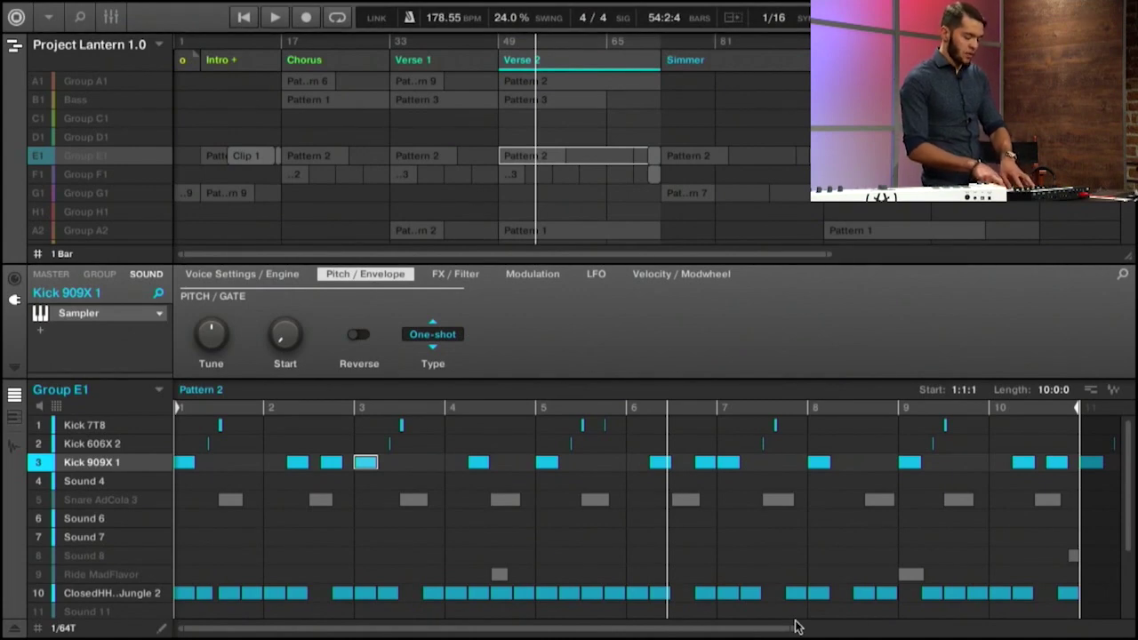
pyautogui.press('space')
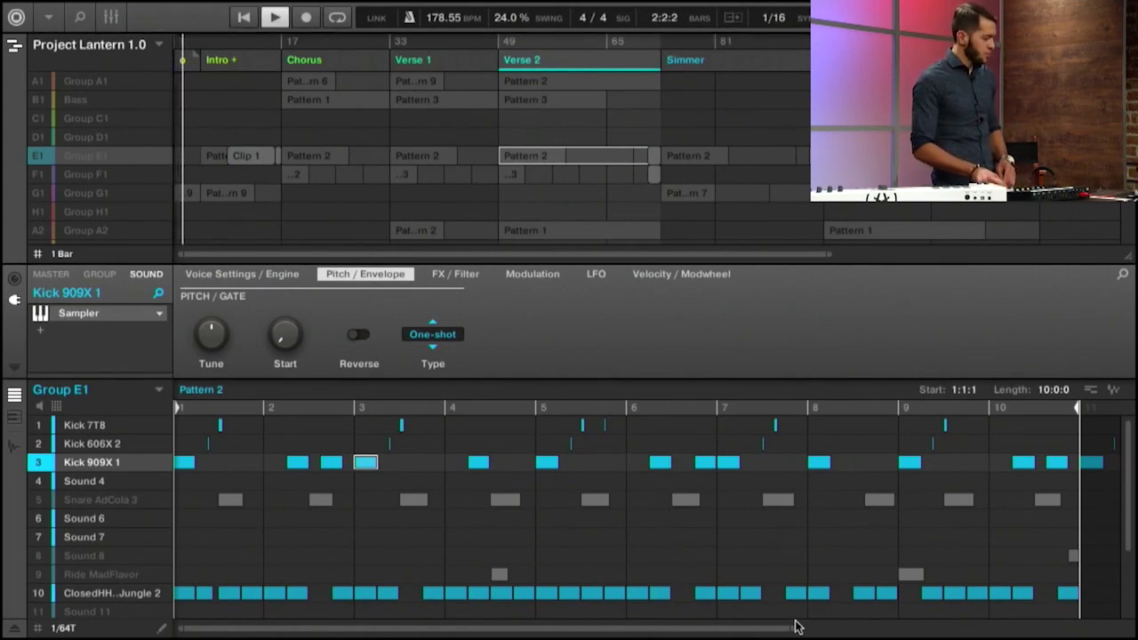
pyautogui.press('l')
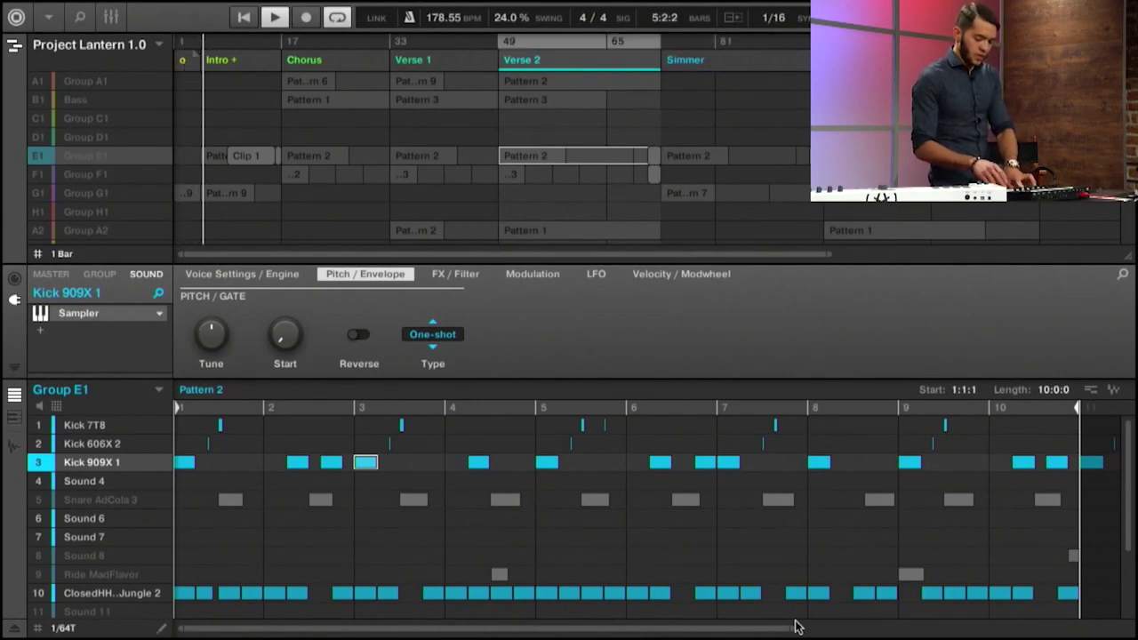
pyautogui.press('space')
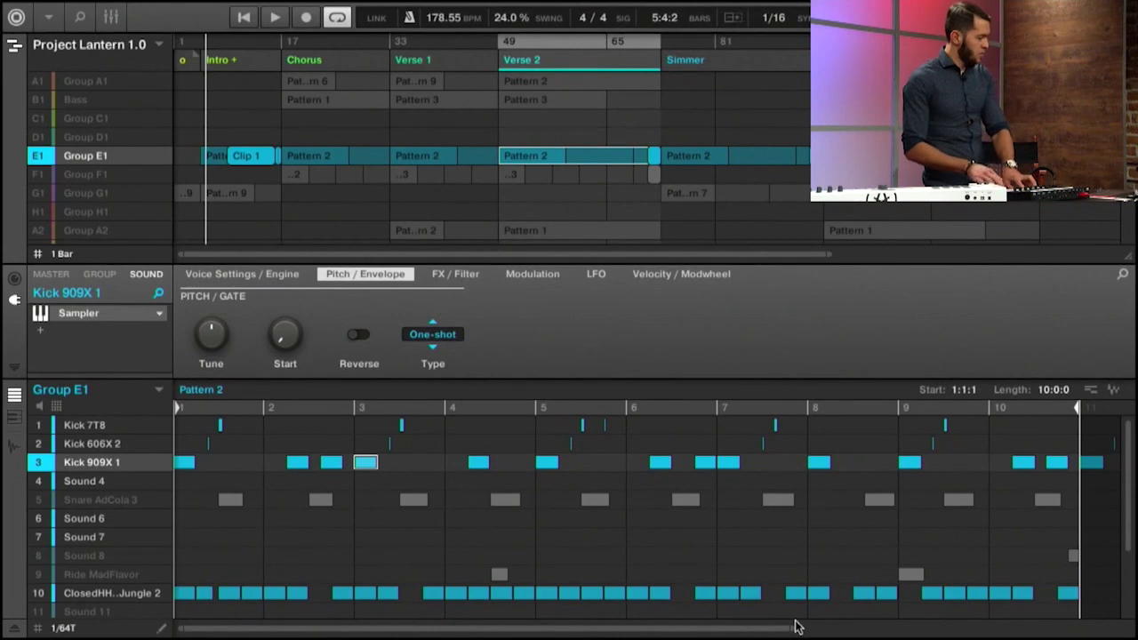
pyautogui.press('space')
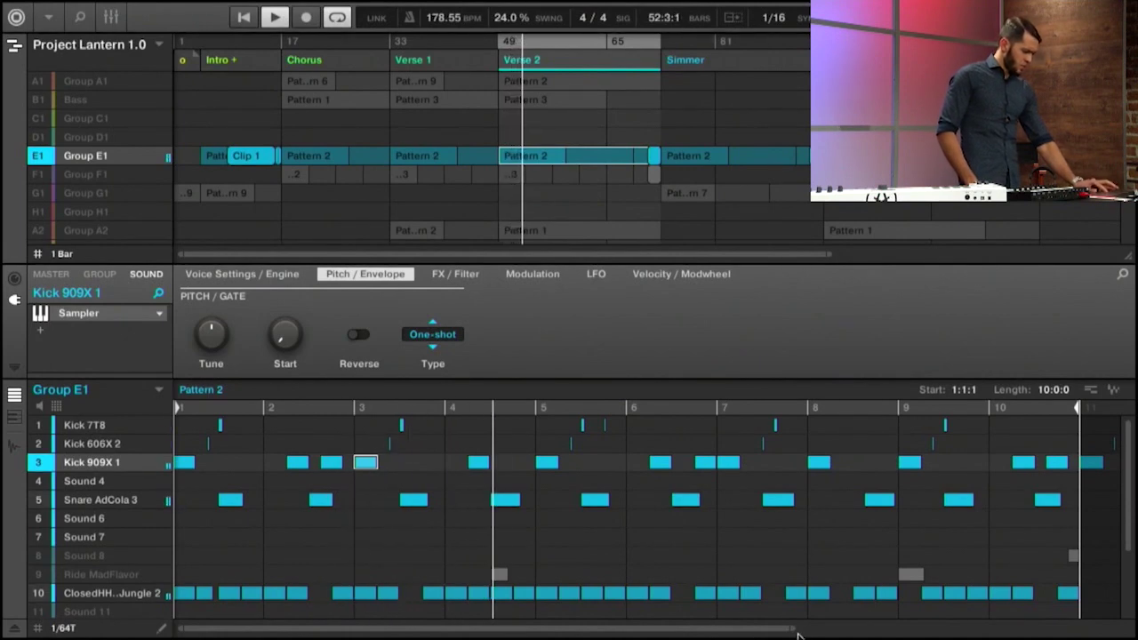
# - Play Verse 2 with Group A1 over Group E1's drums and show Group E1's Ozone limiter effect
pyautogui.moveTo(798, 636); pyautogui.dragTo(456, 592)
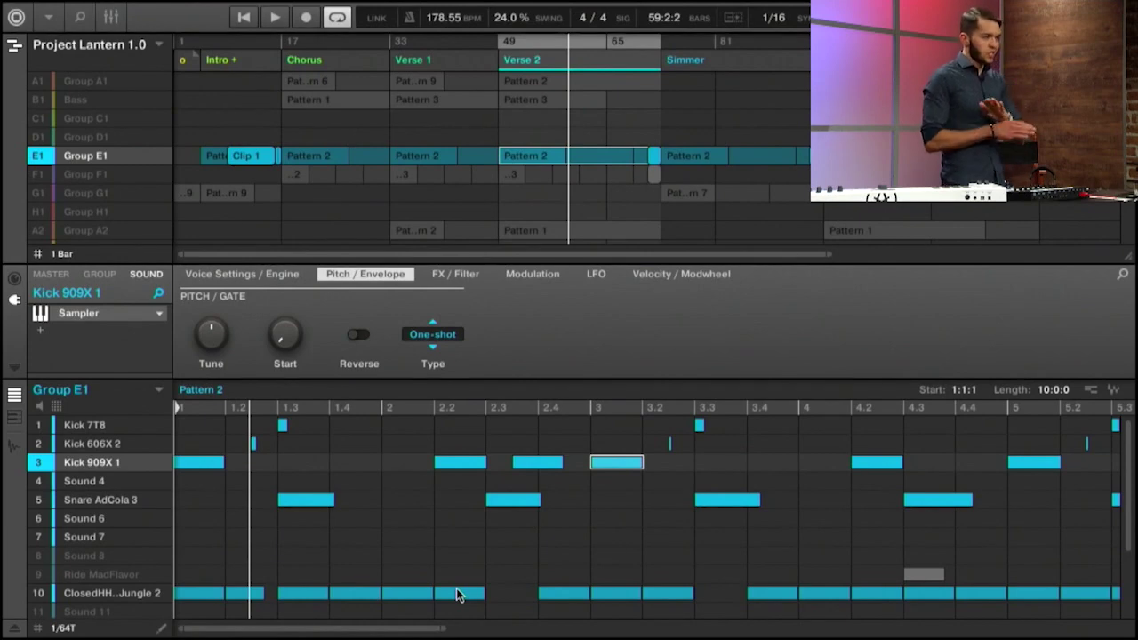
pyautogui.press('space')
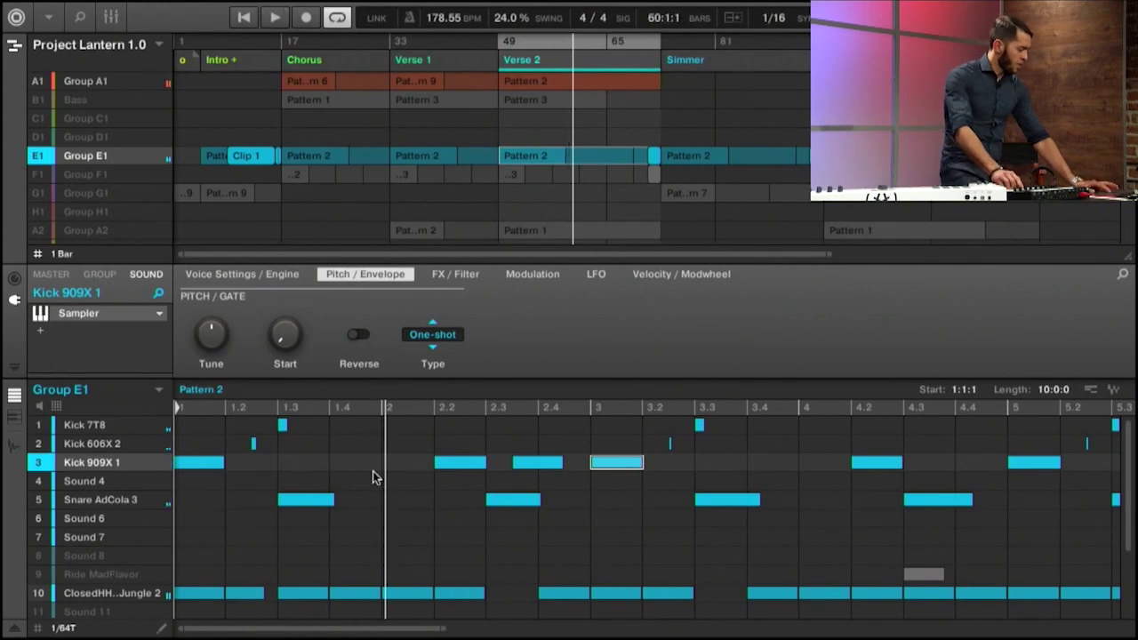
pyautogui.click(100, 278)
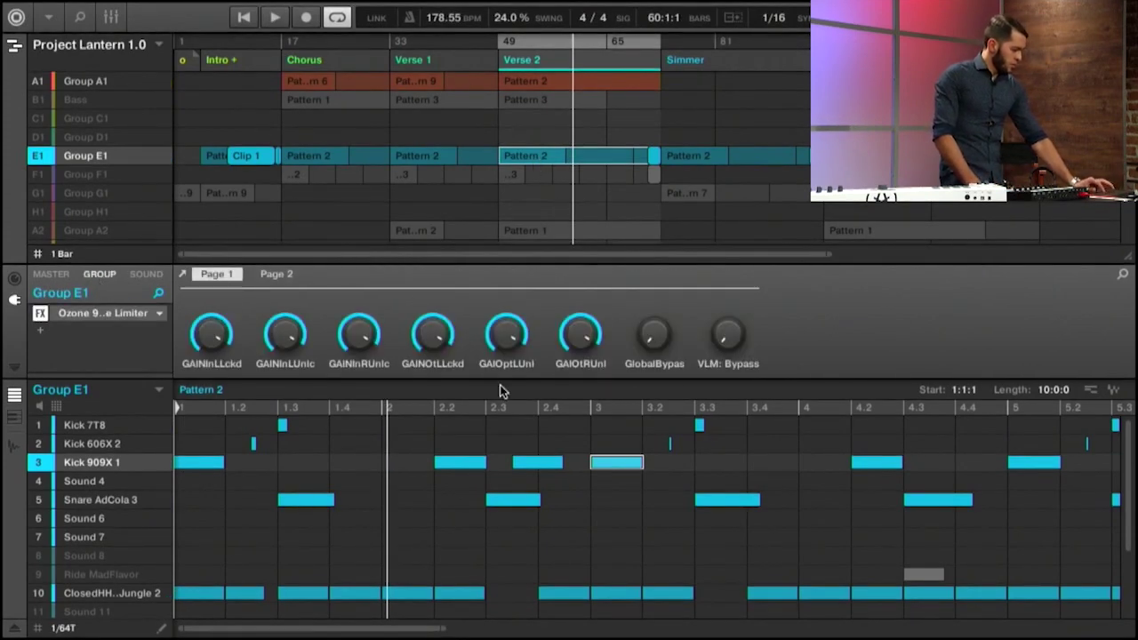
# - Bring the full Pattern 2 into view, single out the first Ride MadFlavor note and play the drums
pyautogui.moveTo(444, 627); pyautogui.dragTo(806, 633)
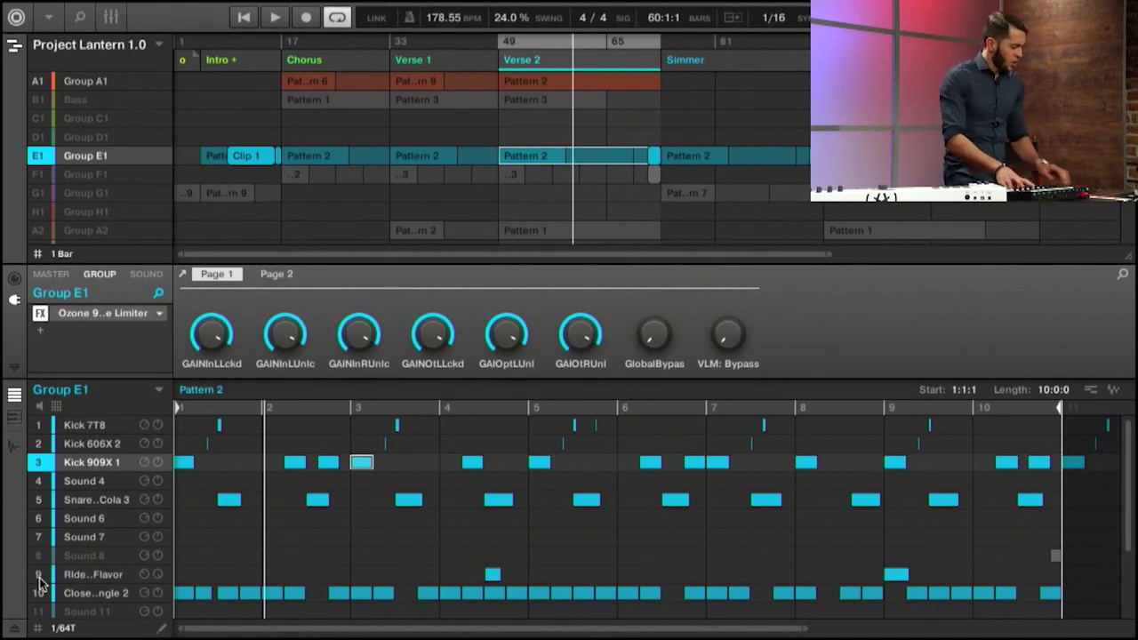
pyautogui.moveTo(468, 534); pyautogui.dragTo(520, 569)
pyautogui.press('space')
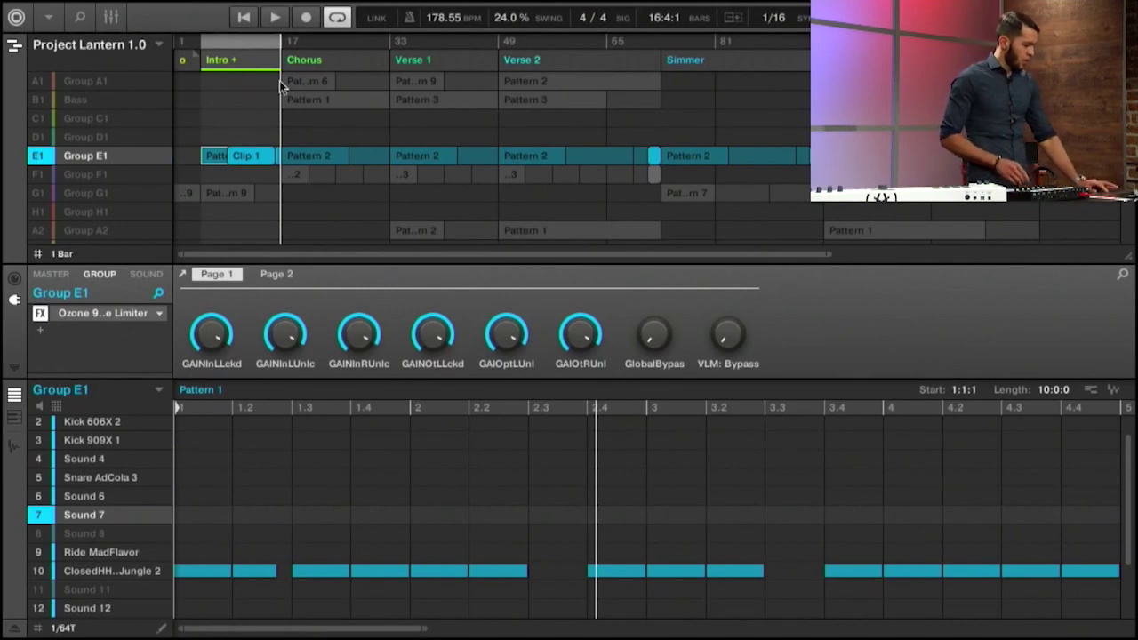
# - Mute Group E1, make only the Bass group audible, select the Chorus section and close the Pro-Q 3 window
pyautogui.click(38, 157)
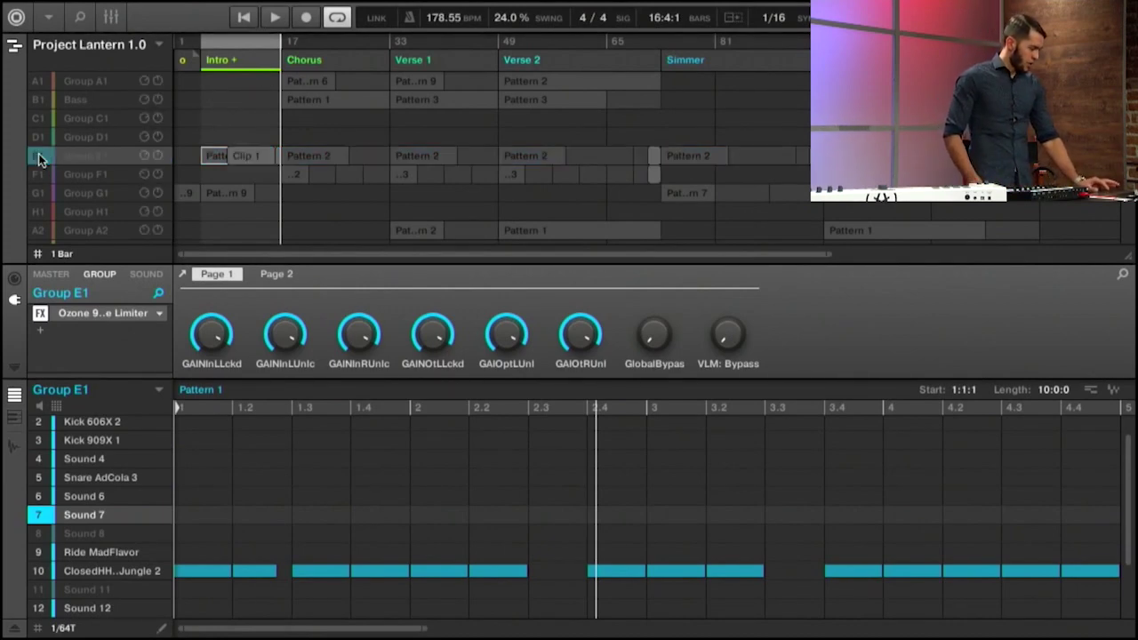
pyautogui.click(33, 101)
pyautogui.click(303, 62)
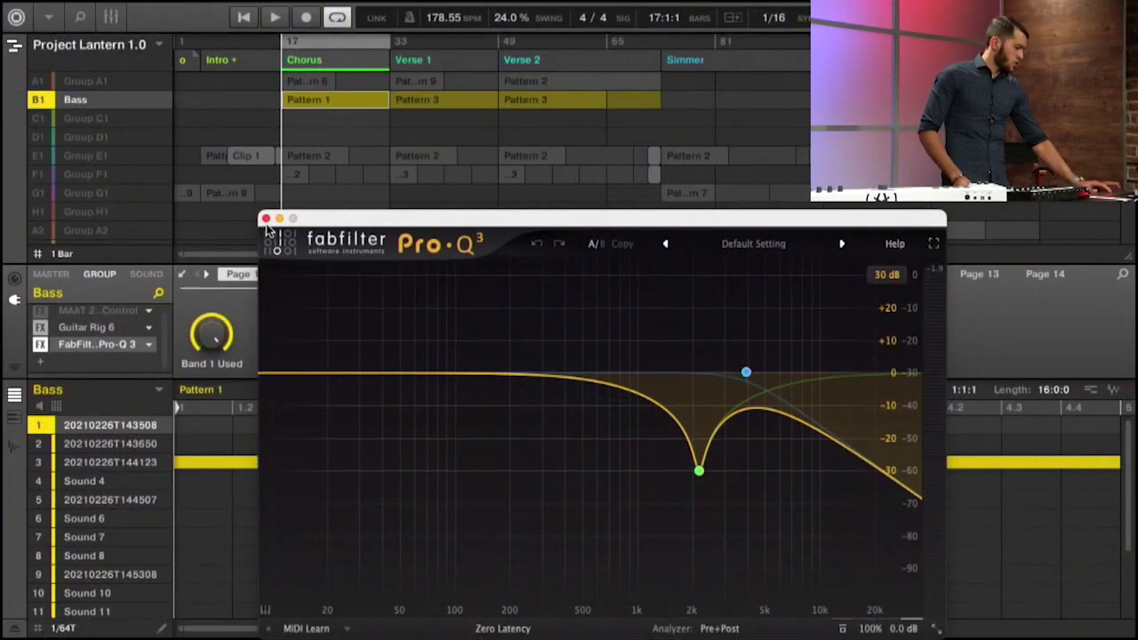
pyautogui.press('super+w')
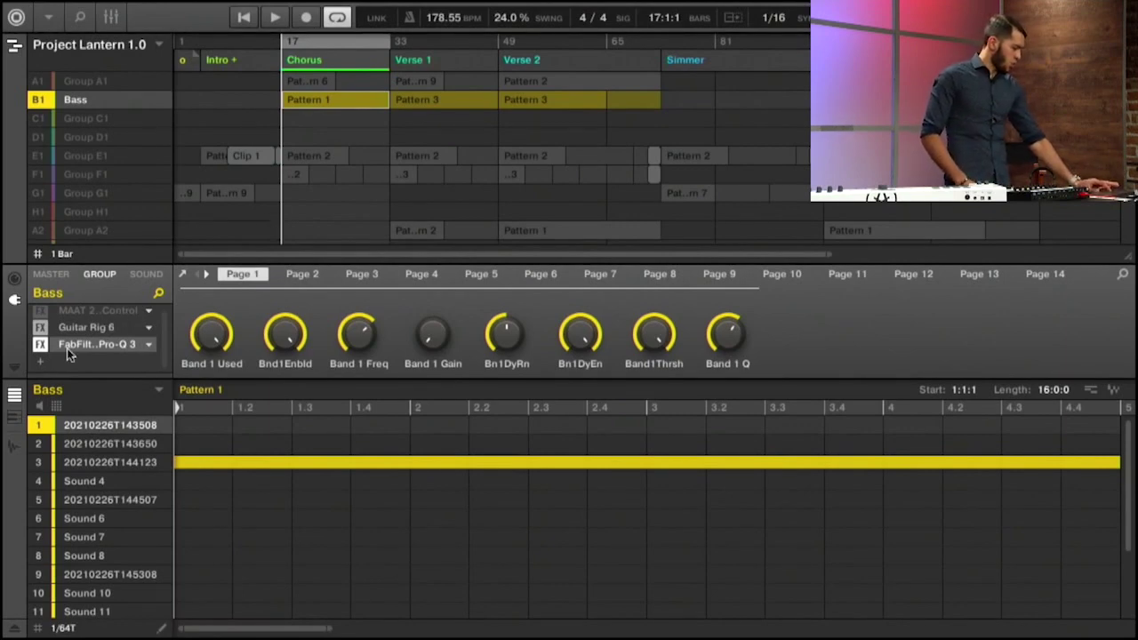
# - Play the Chorus bass line and inspect the waveform of sample 20210226T144123 in the sample editor
pyautogui.moveTo(76, 428)
pyautogui.click(85, 464)
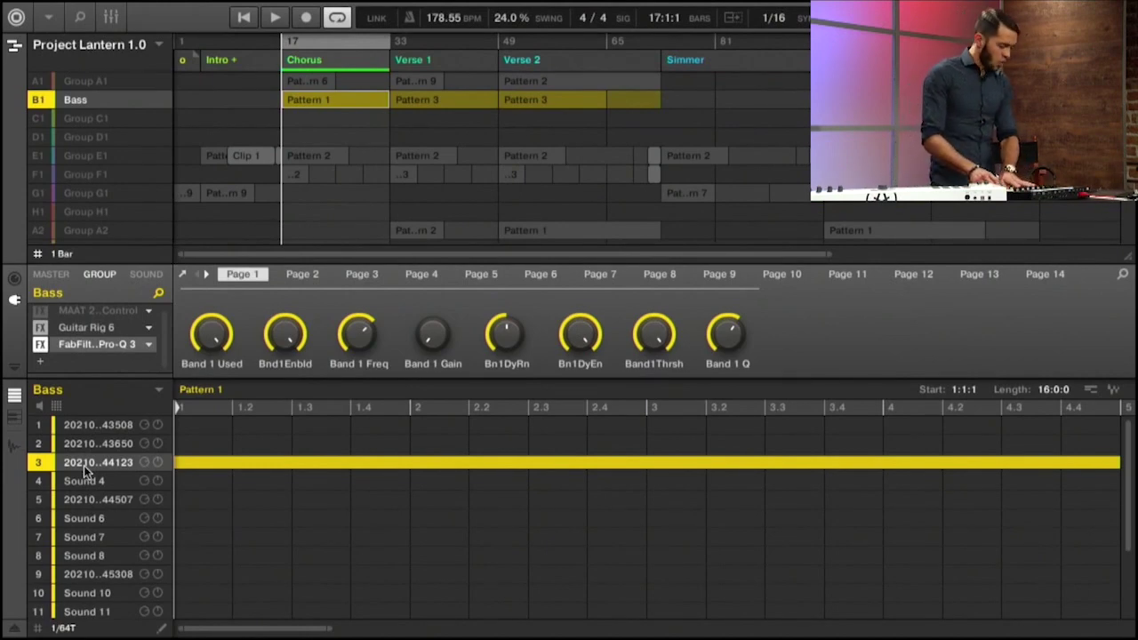
pyautogui.press('space')
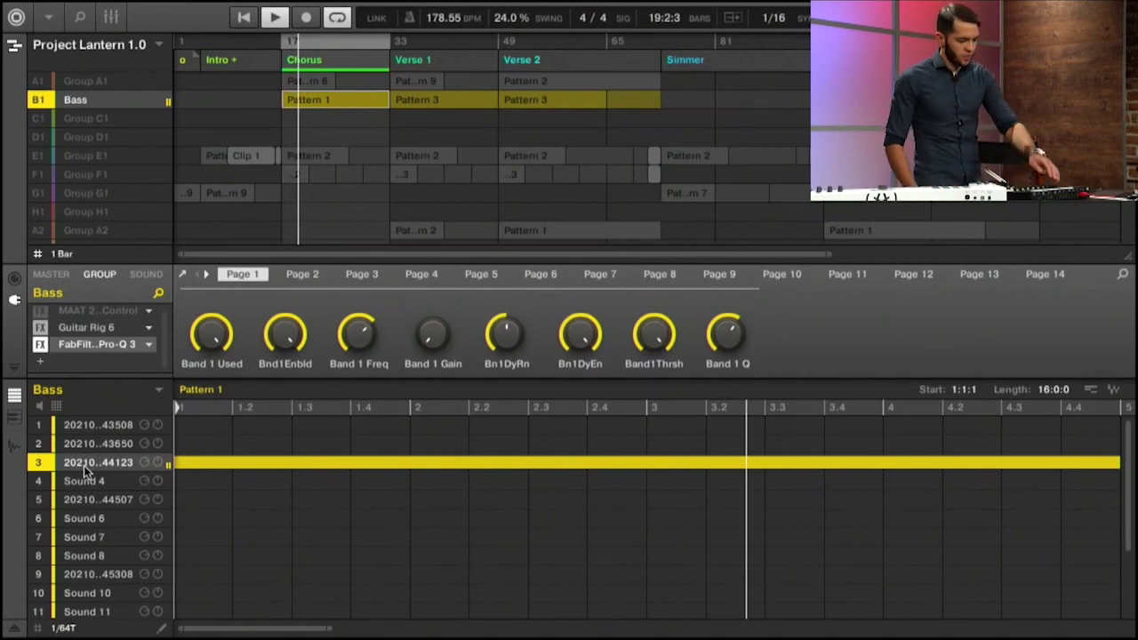
pyautogui.hotkey('ctrl', 'e')
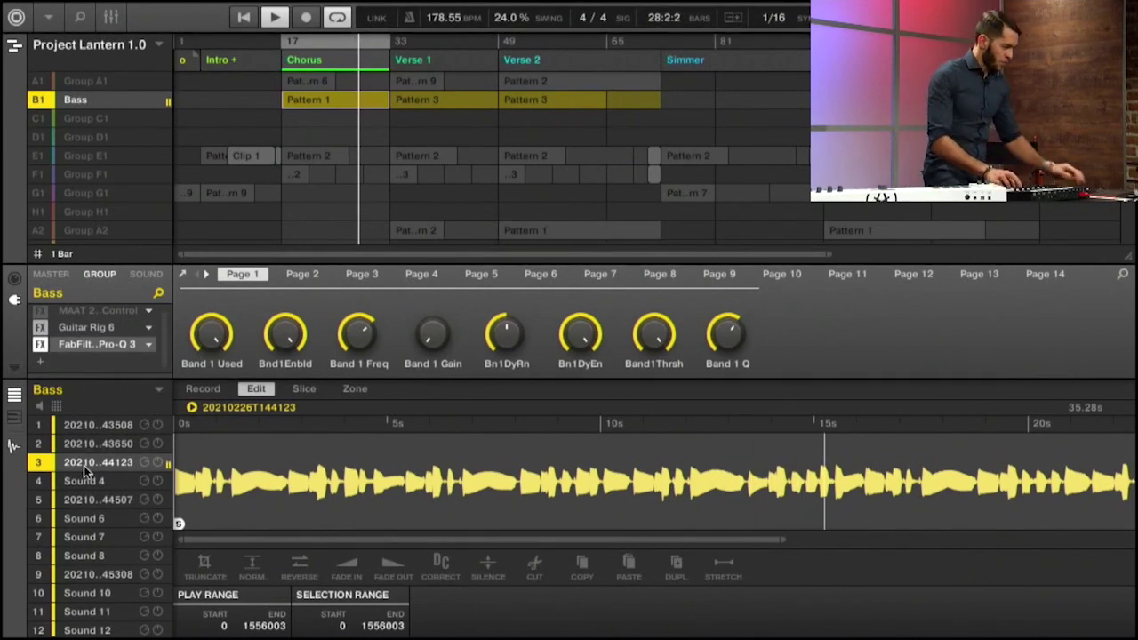
pyautogui.press('space')
# - Play Verse 1 to review bass sample 20210226T144507, first alone and again together with Group A1 and Group E1
pyautogui.click(451, 59)
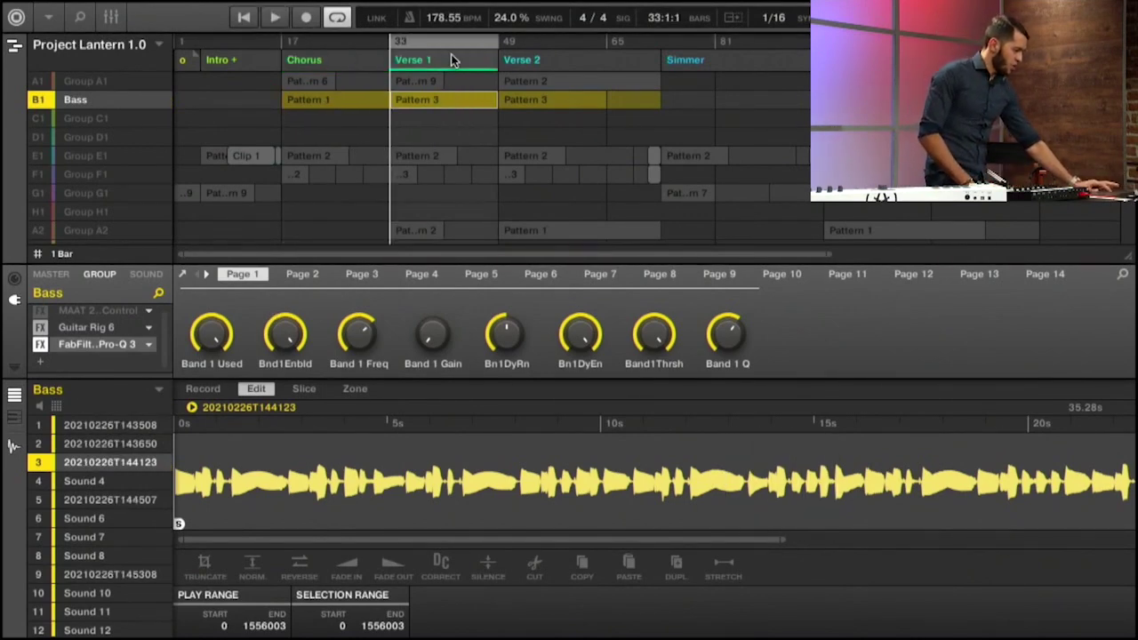
pyautogui.press('space')
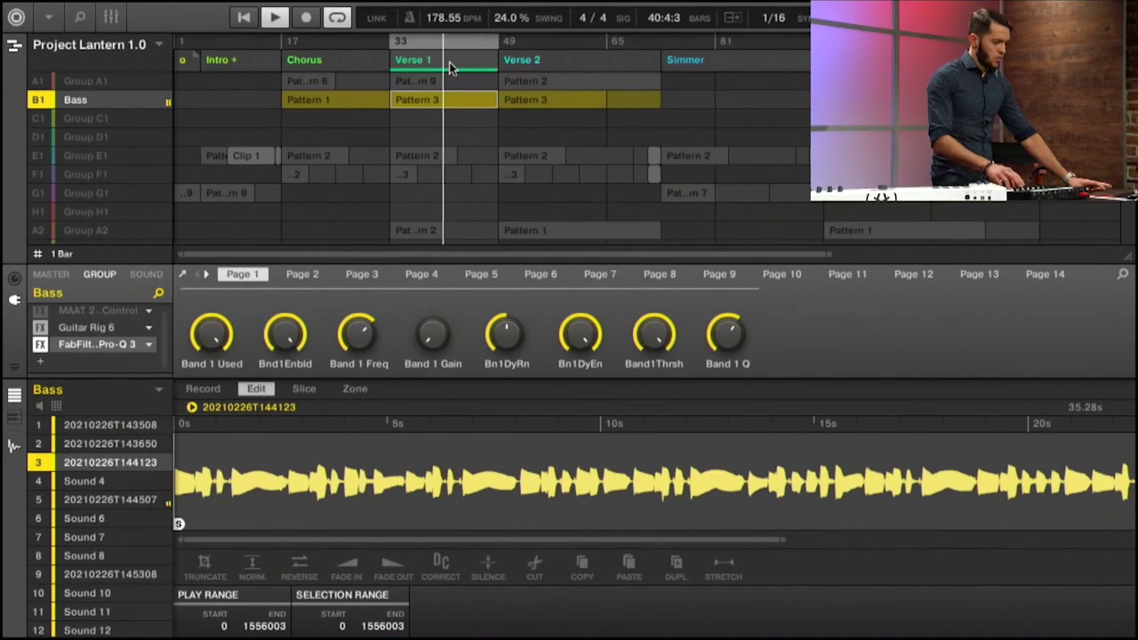
pyautogui.moveTo(427, 330)
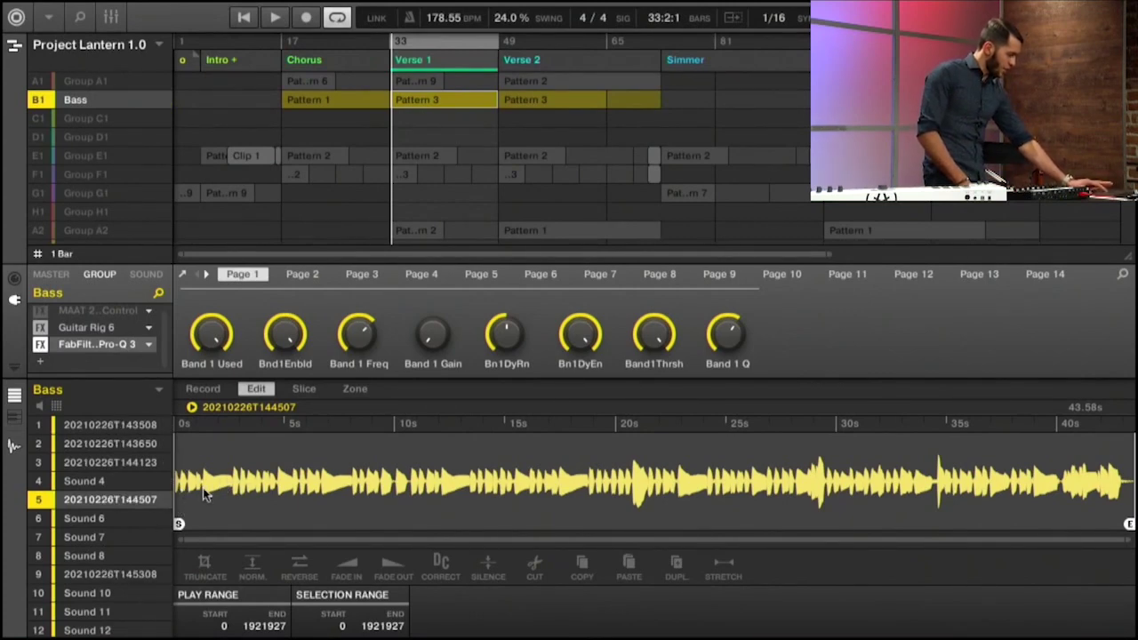
pyautogui.press('space')
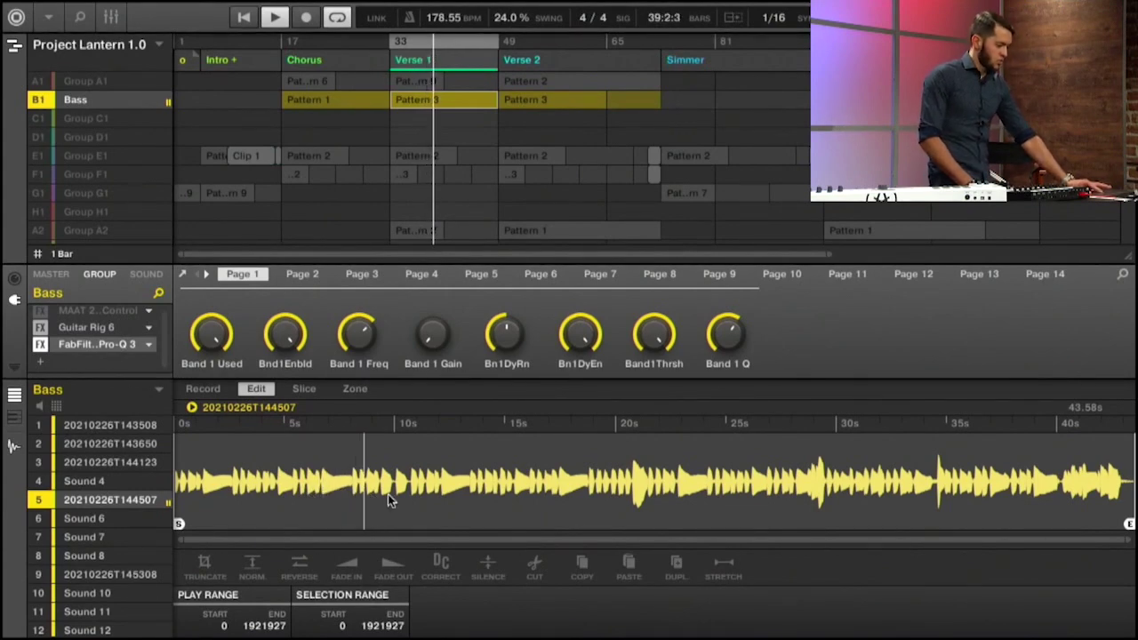
pyautogui.press('space')
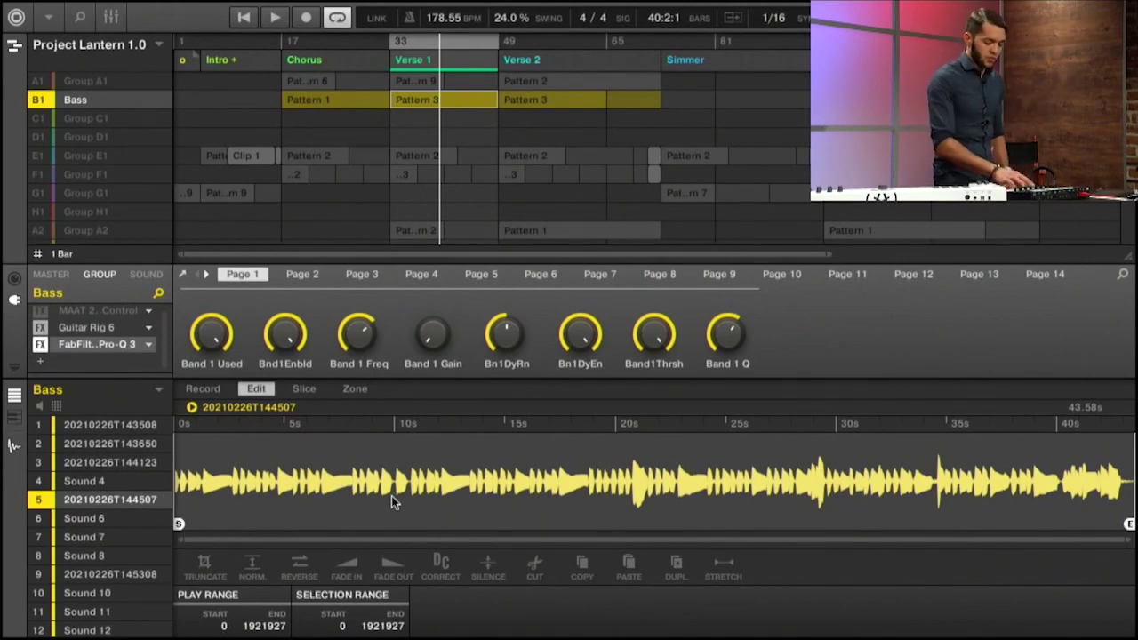
pyautogui.press('space')
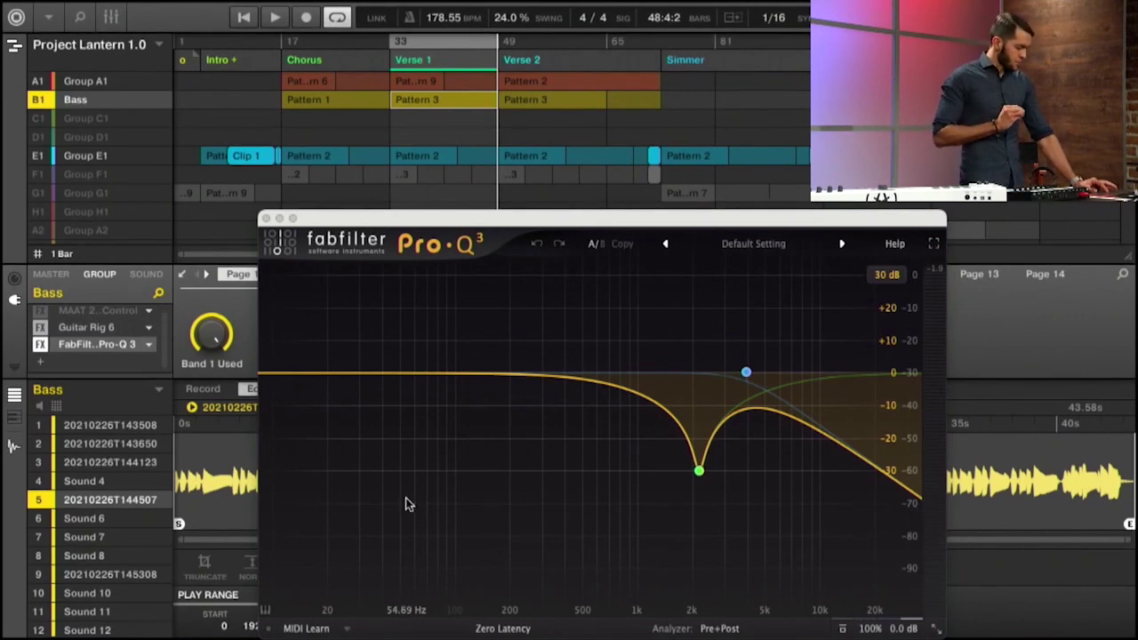
# - Play the Verse 1 bass alone and examine its spectrum peaks and the bell cut in the Pro-Q 3 analyzer
pyautogui.moveTo(703, 424)
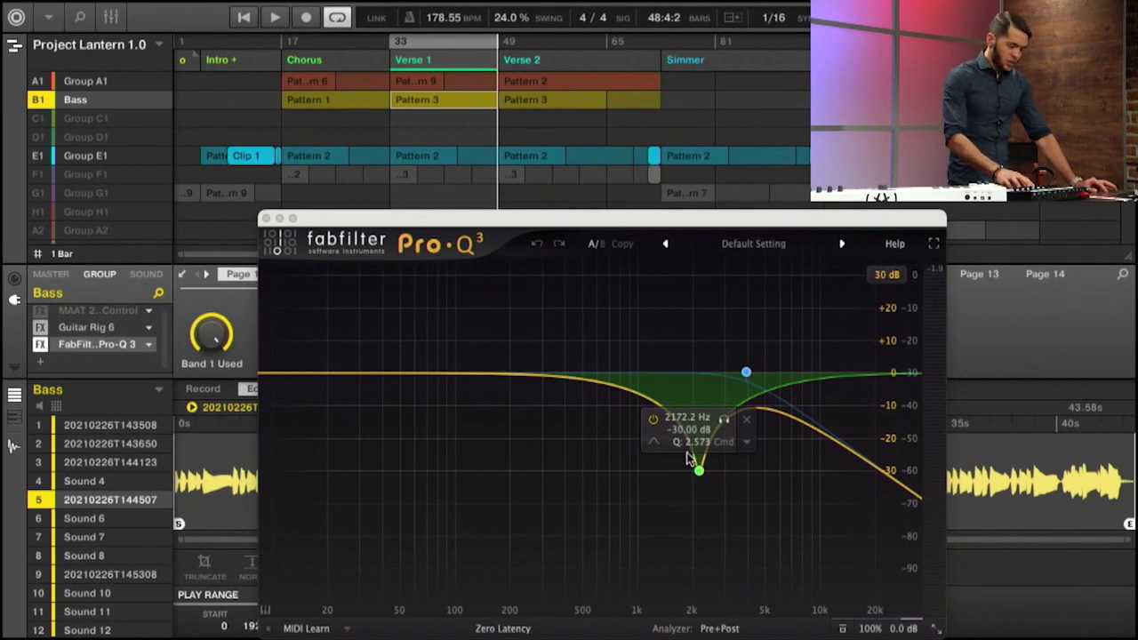
pyautogui.press('space')
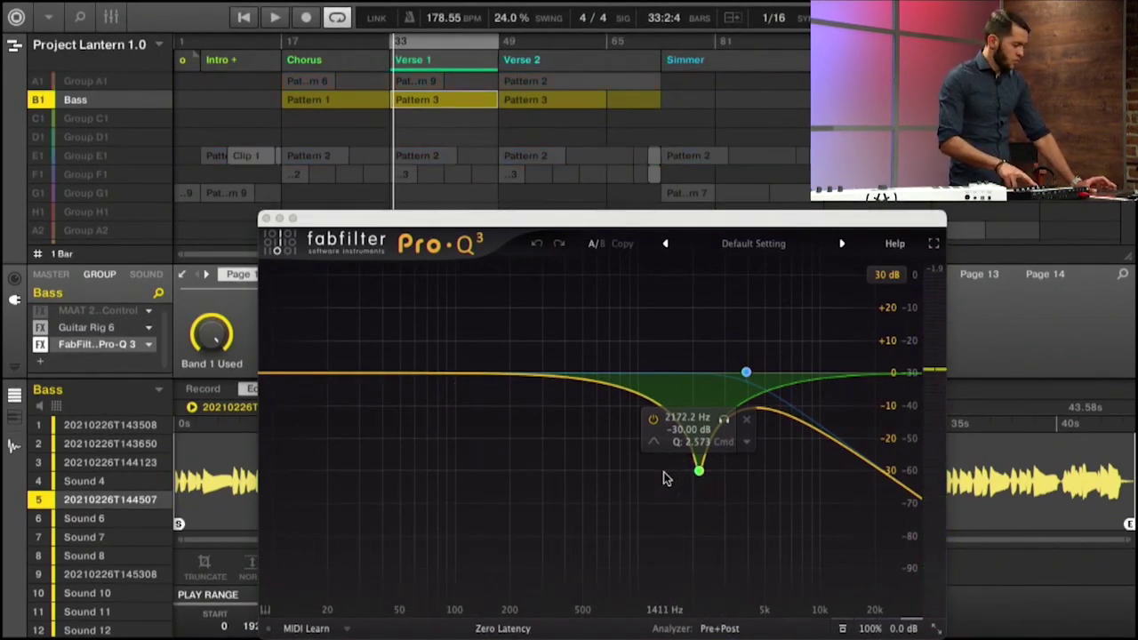
pyautogui.press('space')
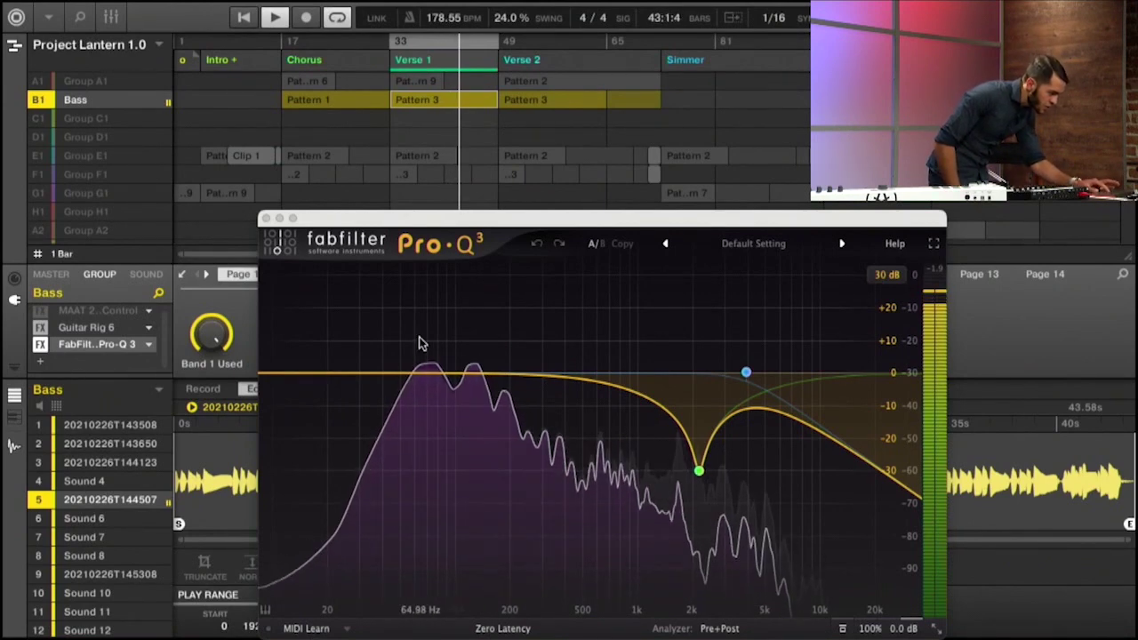
pyautogui.moveTo(416, 360); pyautogui.dragTo(517, 371)
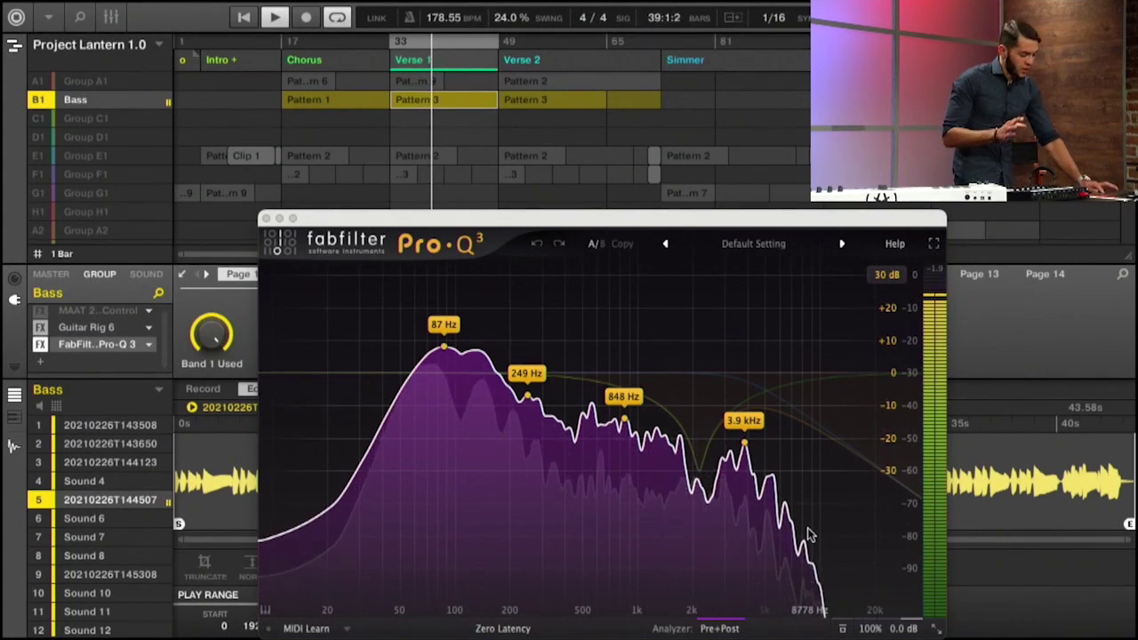
pyautogui.press('space')
pyautogui.doubleClick(701, 532)
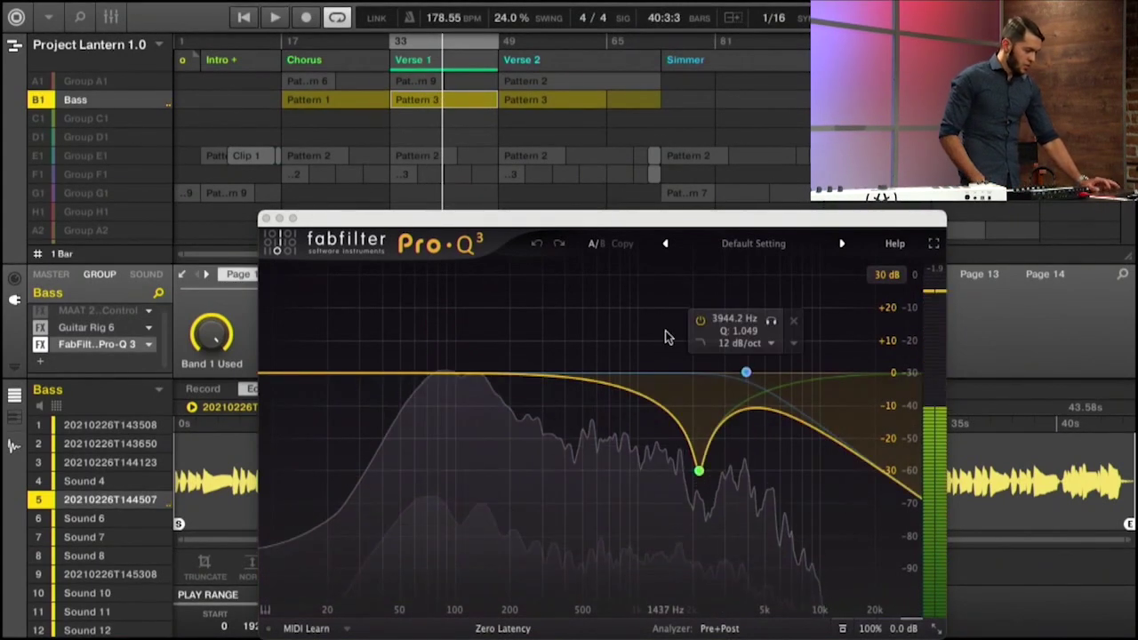
# - Inspect the settings of the Pro-Q 3 bell band and compare the Verse 1 bass with the EQ bypassed and enabled
pyautogui.click(699, 472)
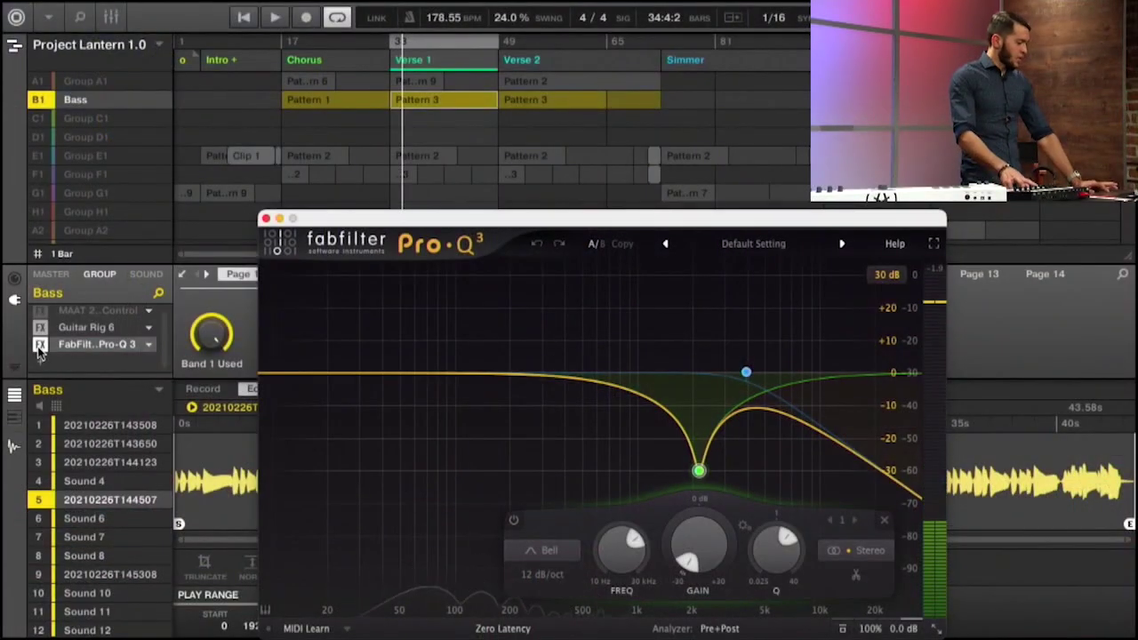
pyautogui.click(39, 347)
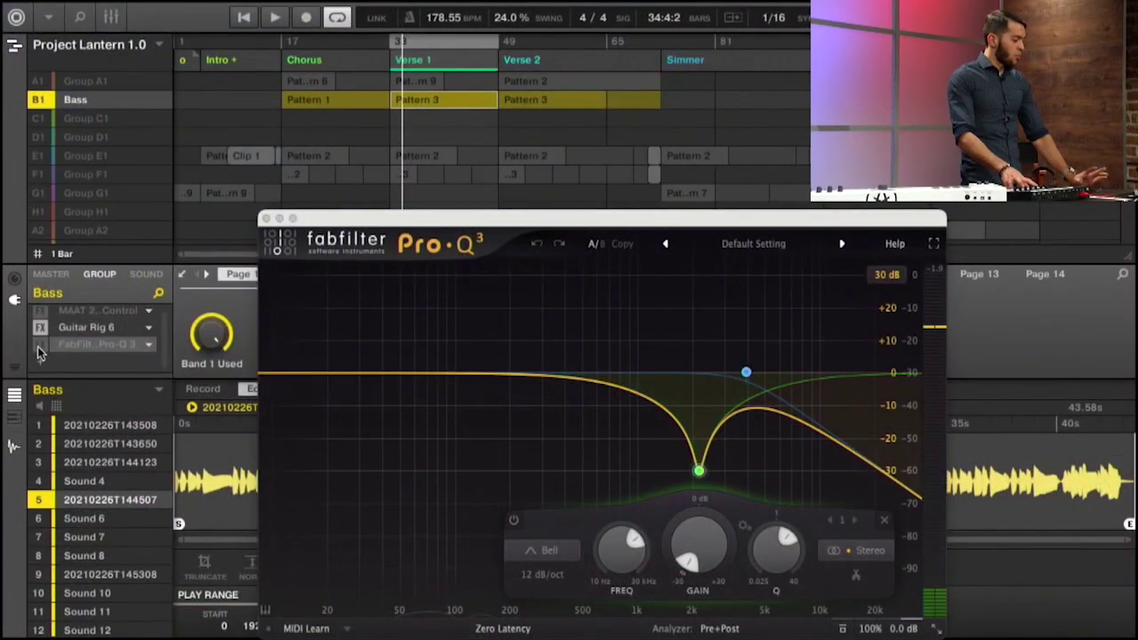
pyautogui.press('space')
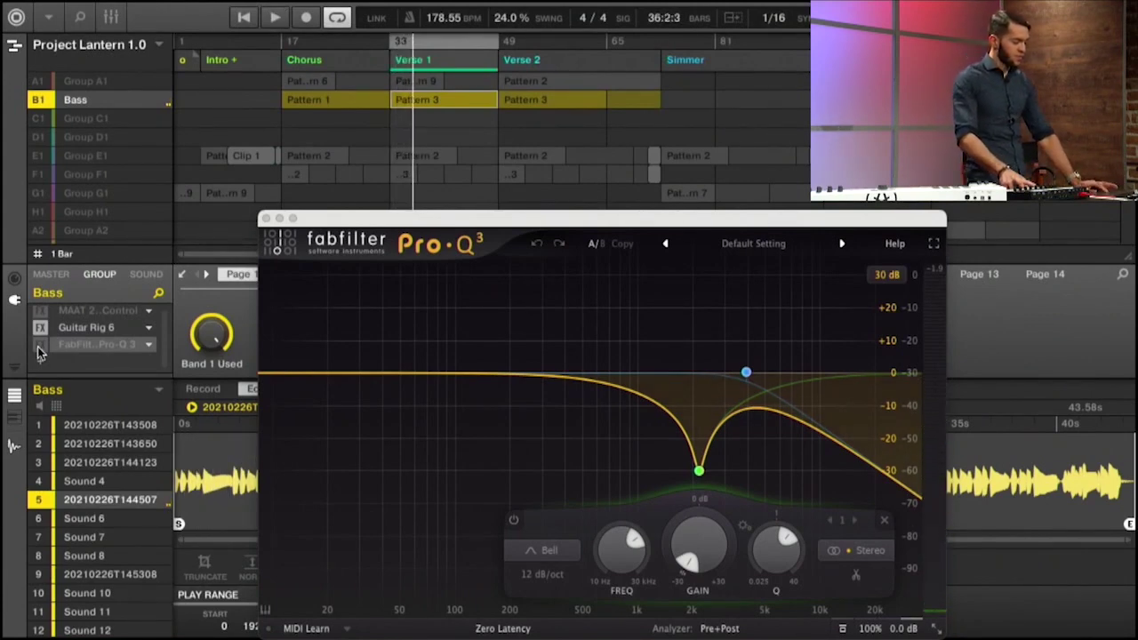
pyautogui.click(39, 345)
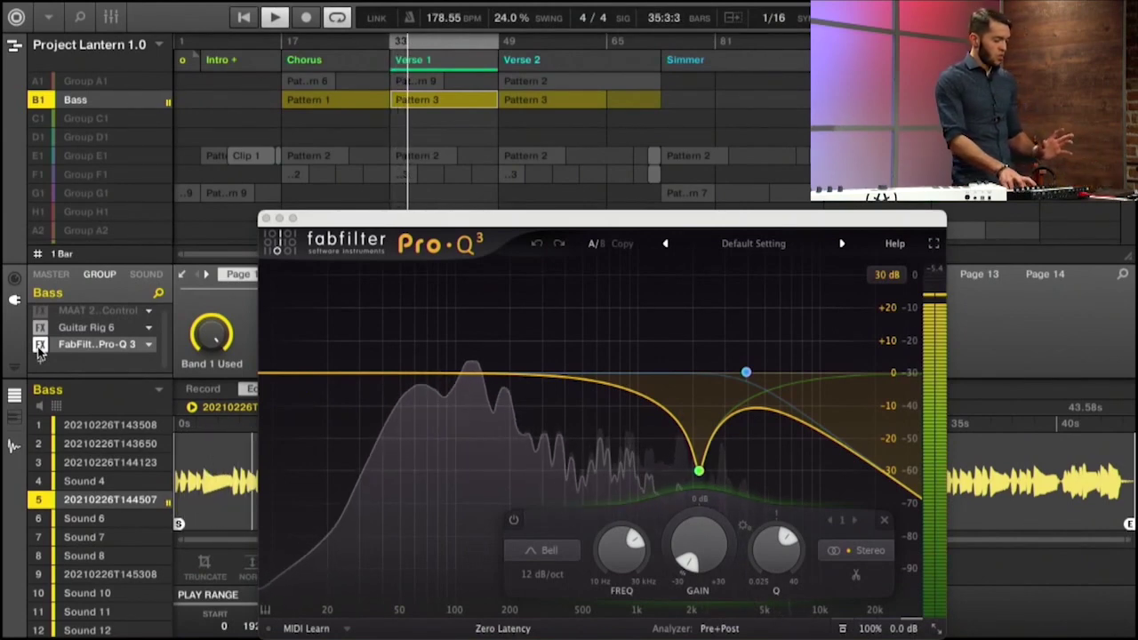
pyautogui.click(39, 346)
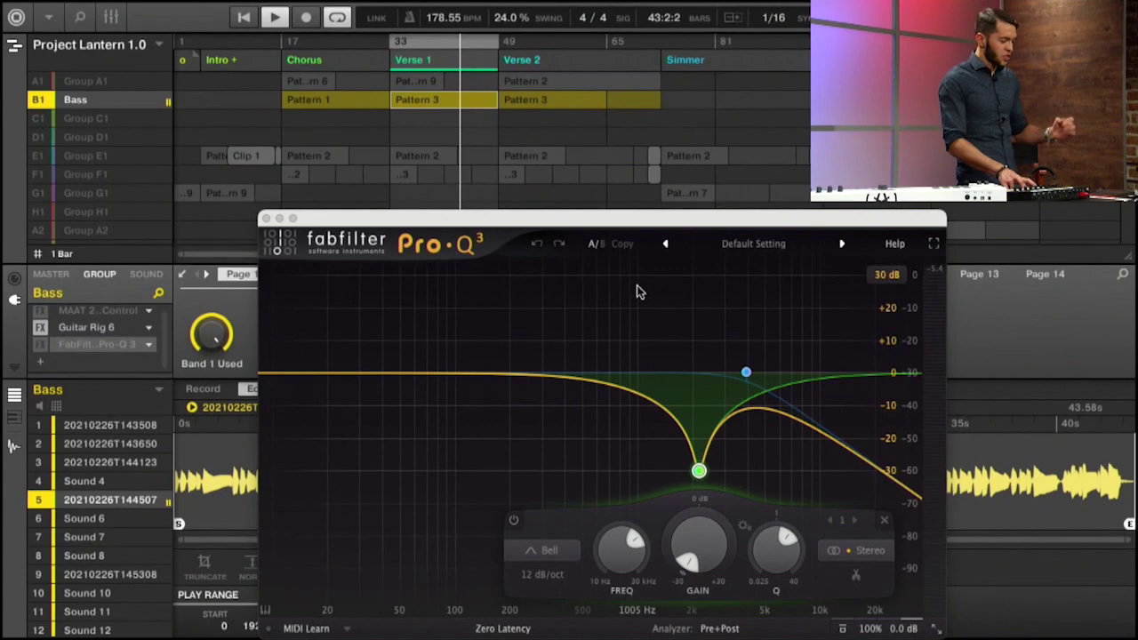
pyautogui.moveTo(736, 442)
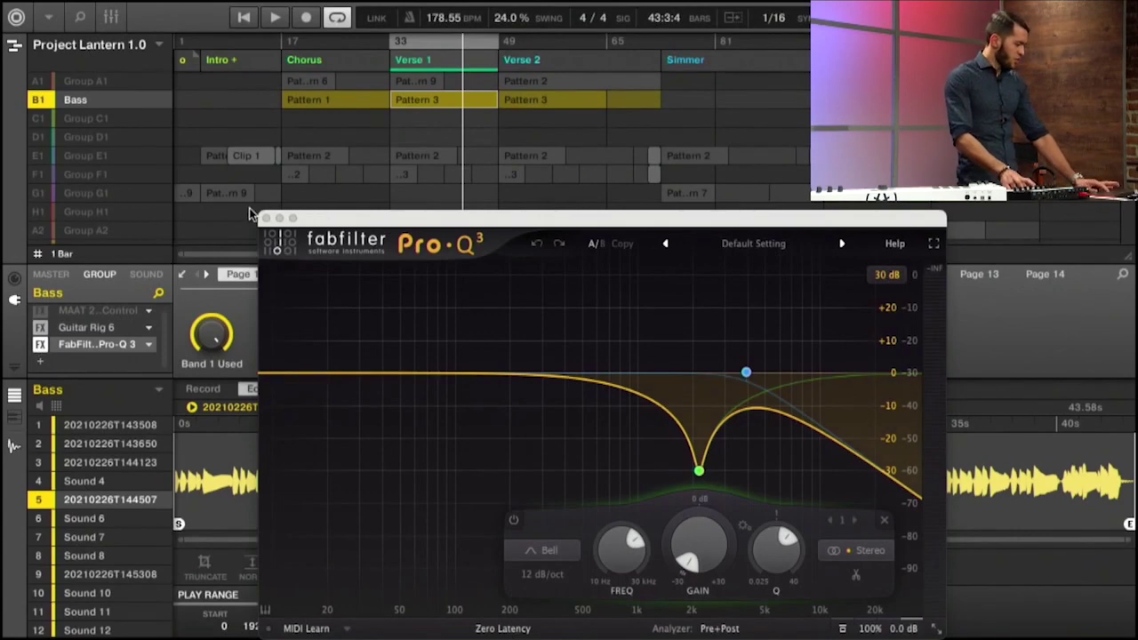
# - Close the Pro-Q 3 window and select Guitar Rig 6 in the Bass group's effects chain
pyautogui.click(279, 218)
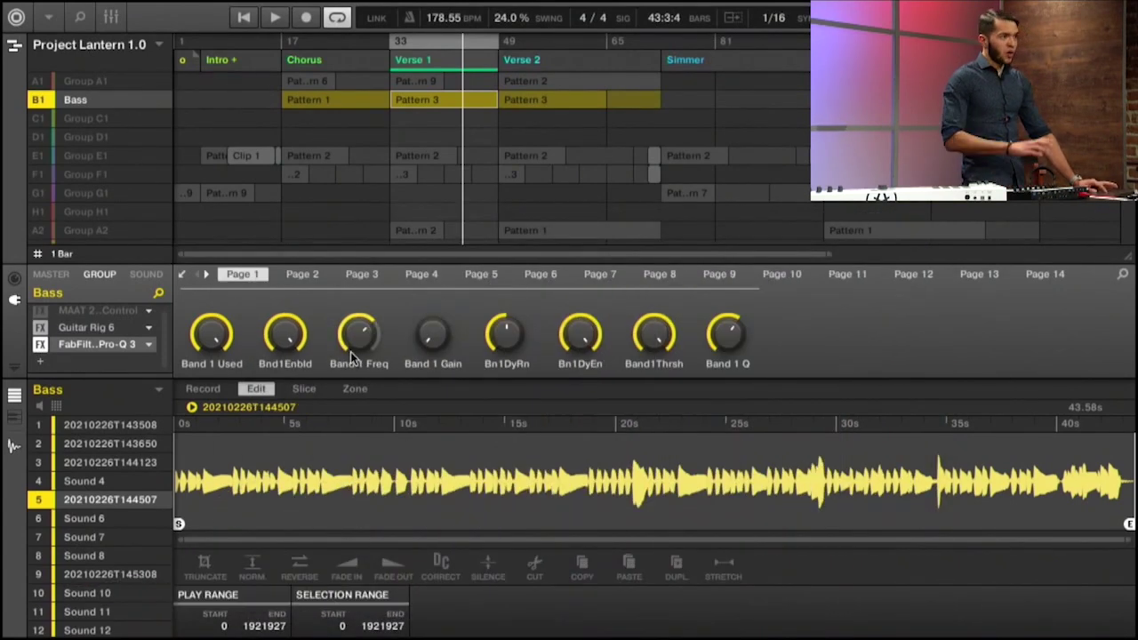
pyautogui.click(90, 330)
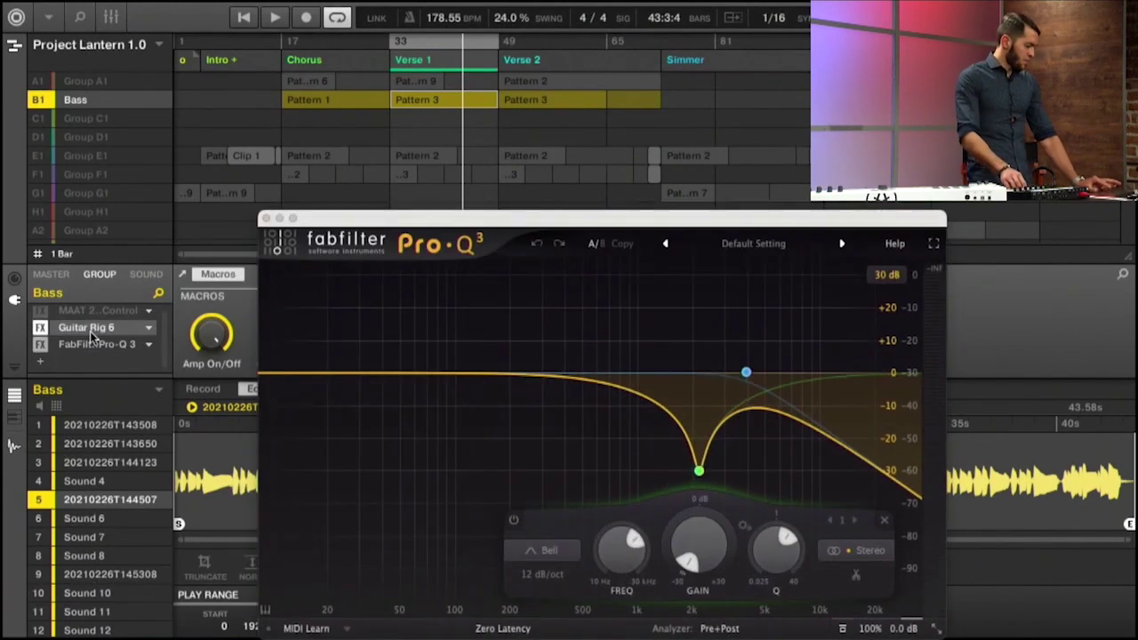
# - Close the Pro-Q 3 window and open Guitar Rig 6 from the Bass group, with its Auto Quak rack moved fully into view
pyautogui.click(279, 217)
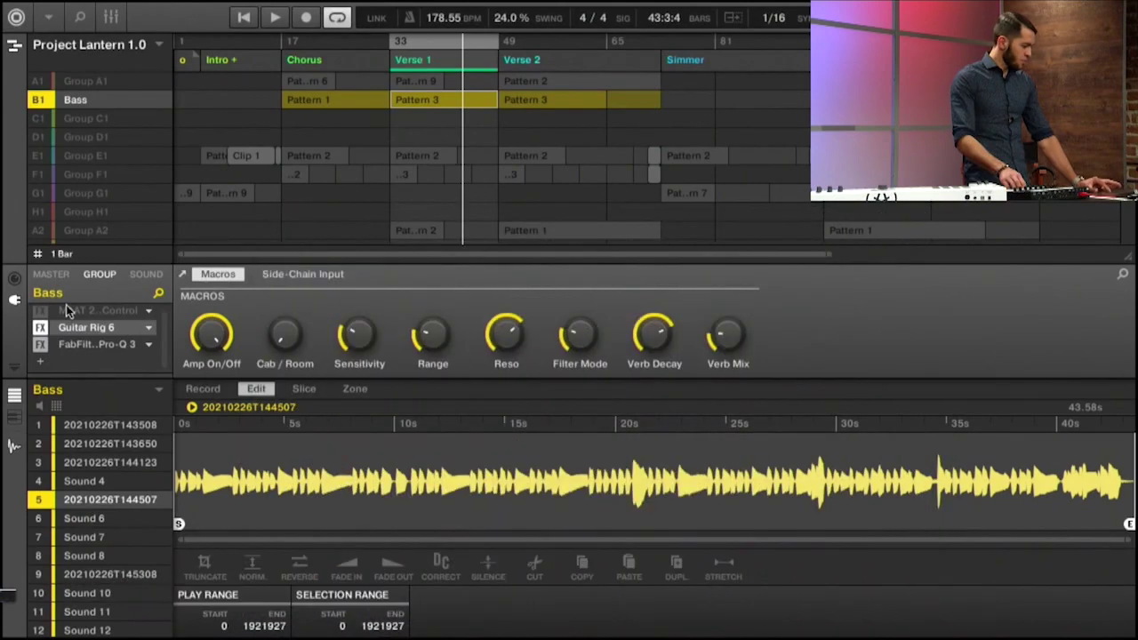
pyautogui.click(77, 333)
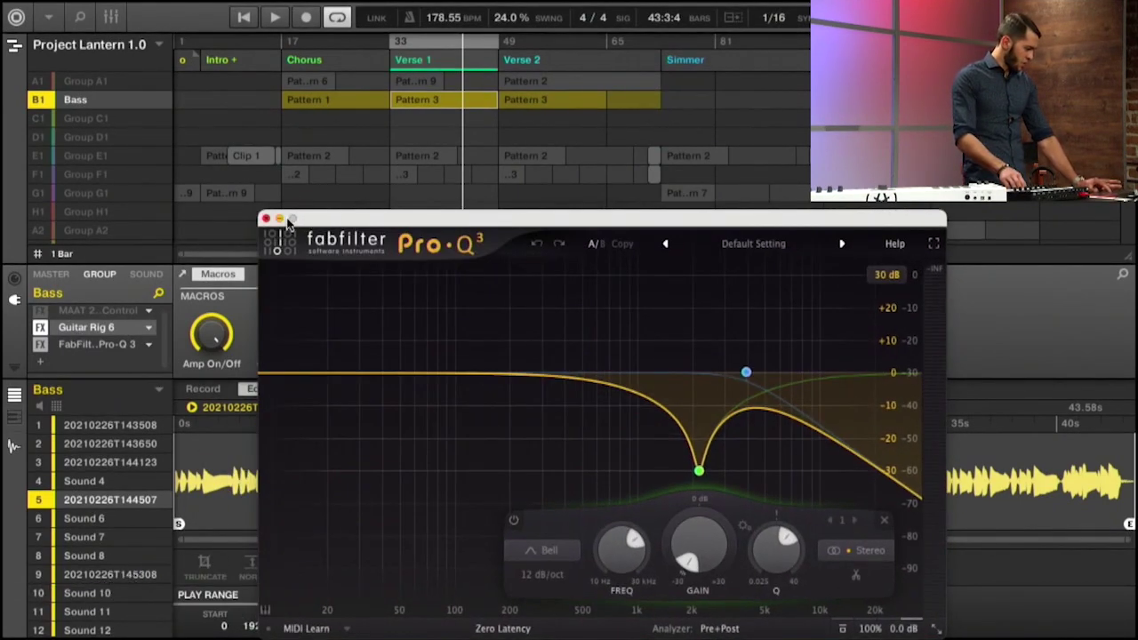
pyautogui.click(279, 218)
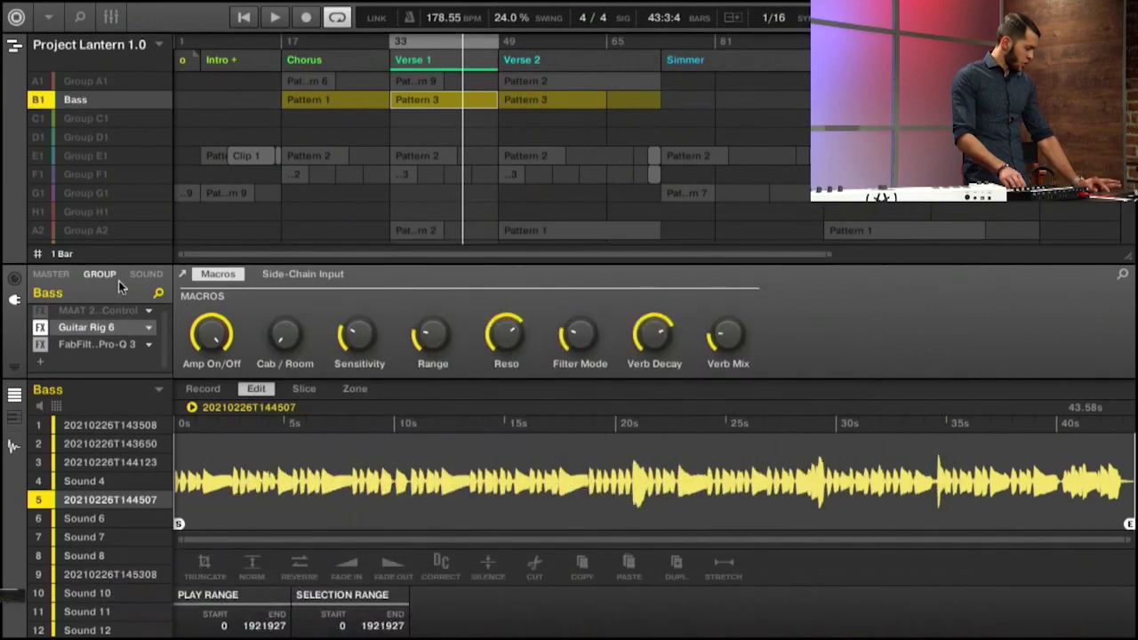
pyautogui.click(77, 331)
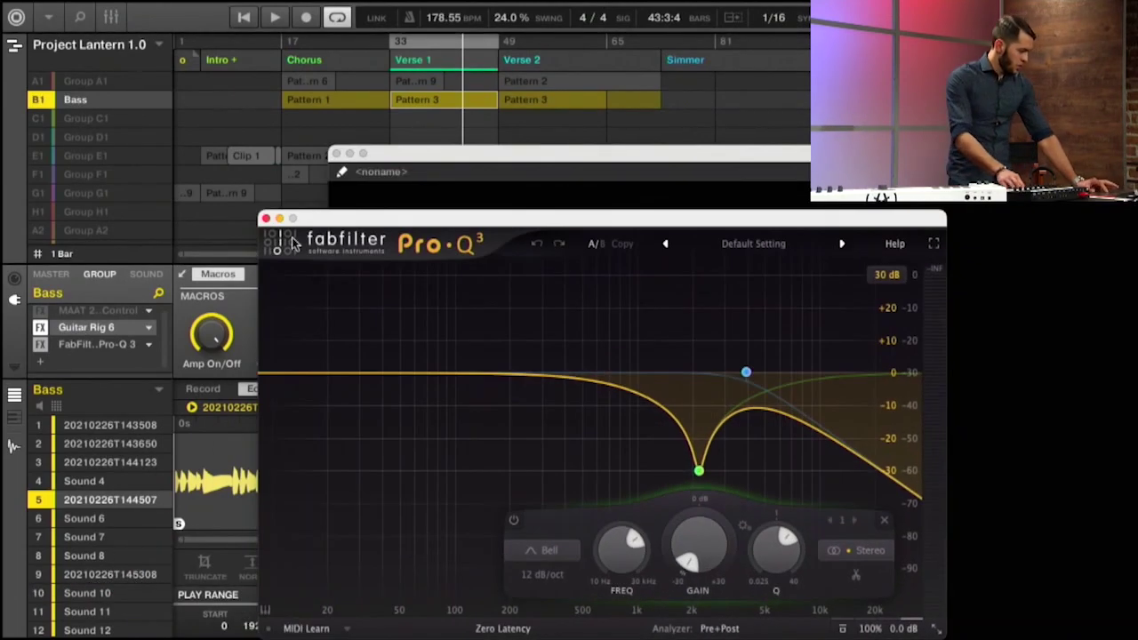
pyautogui.click(265, 218)
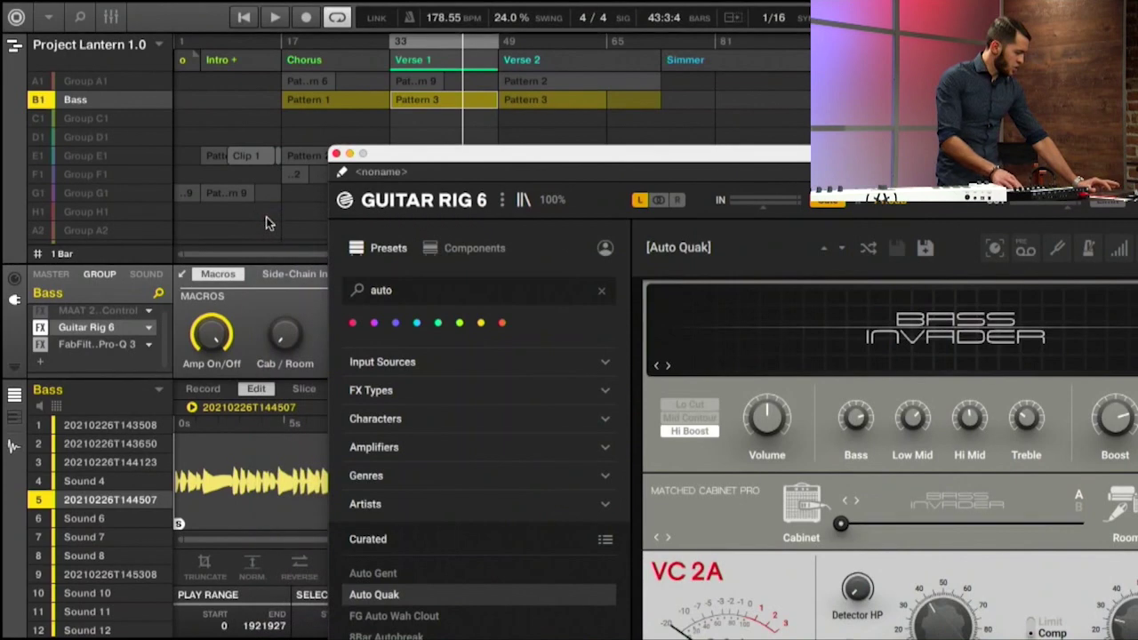
pyautogui.moveTo(616, 164); pyautogui.dragTo(449, 19)
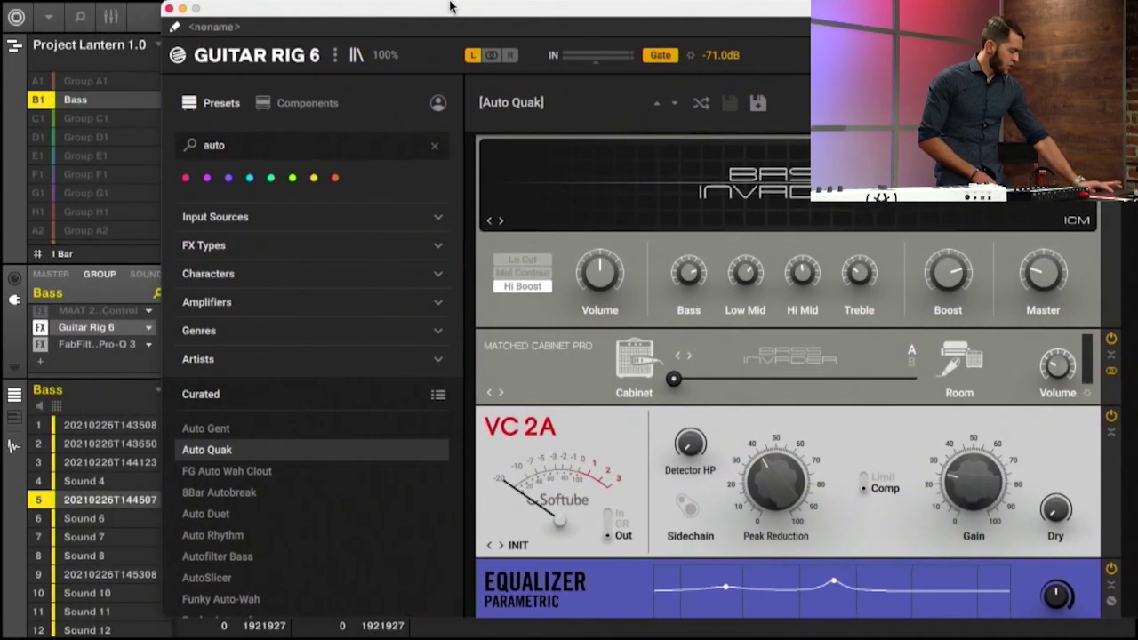
# - Compare the playing bass with Guitar Rig 6 bypassed and enabled, and close the Guitar Rig 6 window
pyautogui.click(44, 328)
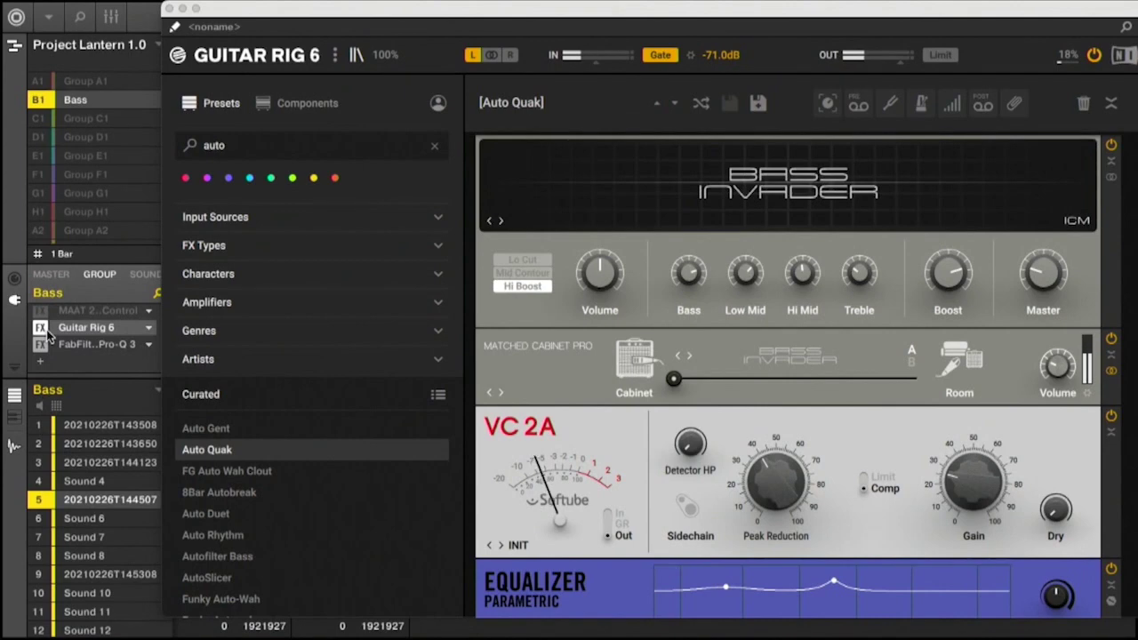
pyautogui.moveTo(164, 16)
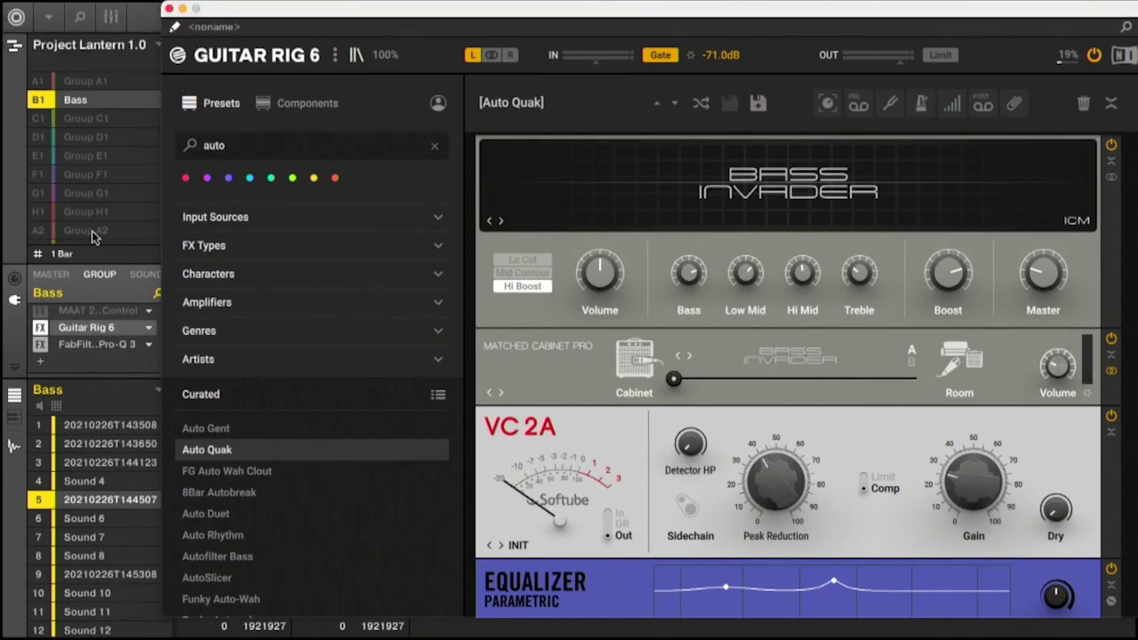
pyautogui.click(169, 9)
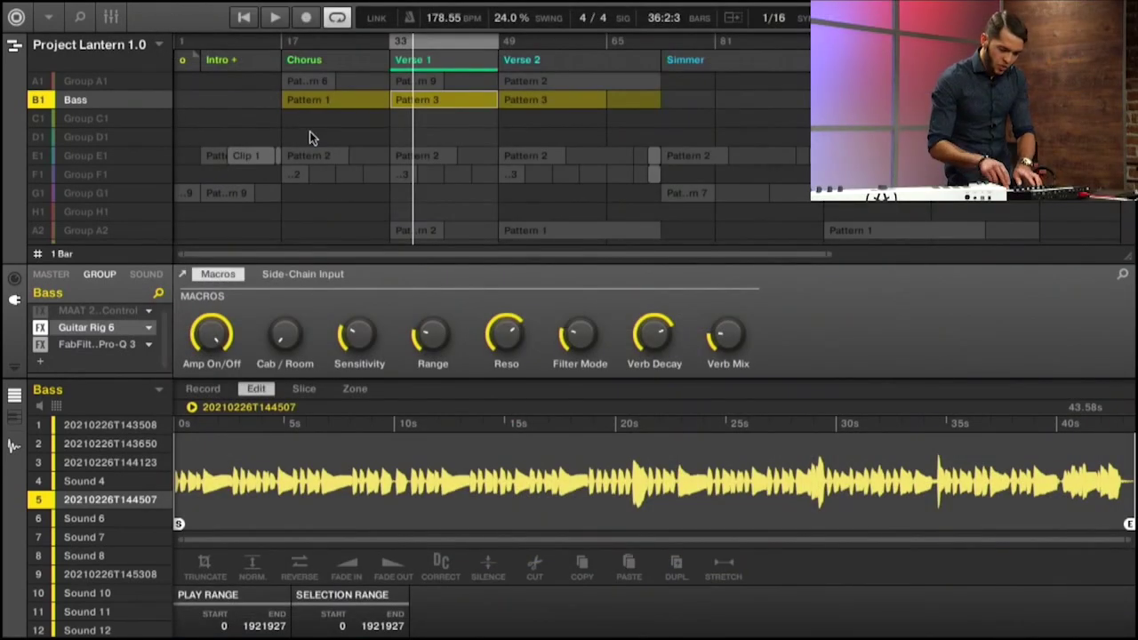
# - Play Verse 1 with Group A1, Bass, Group E1 and Group F1 together
pyautogui.press('space')
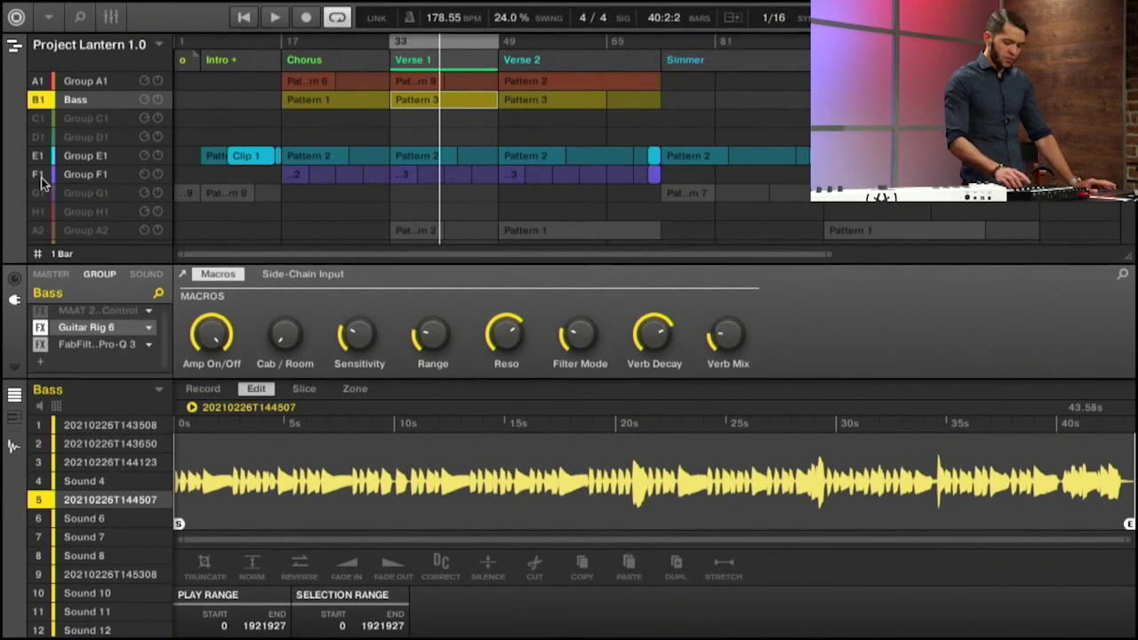
pyautogui.press('space')
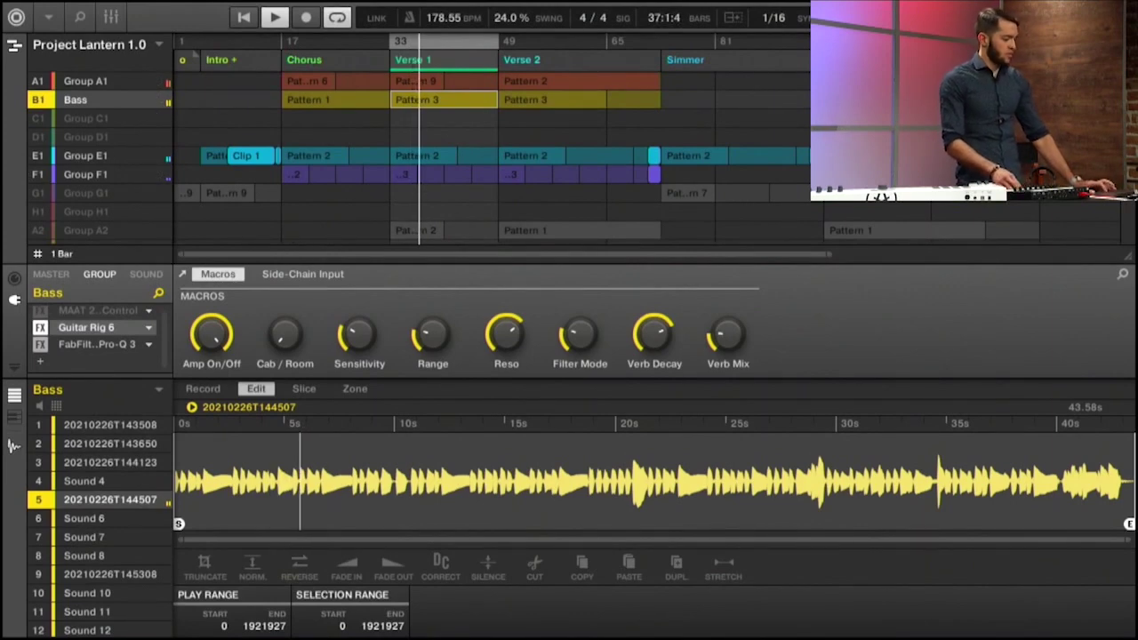
# - Review Group A2's Pattern 2 in Verse 1, soloing it for playback and playing it again with all groups
pyautogui.scroll(-2, 493, 142)
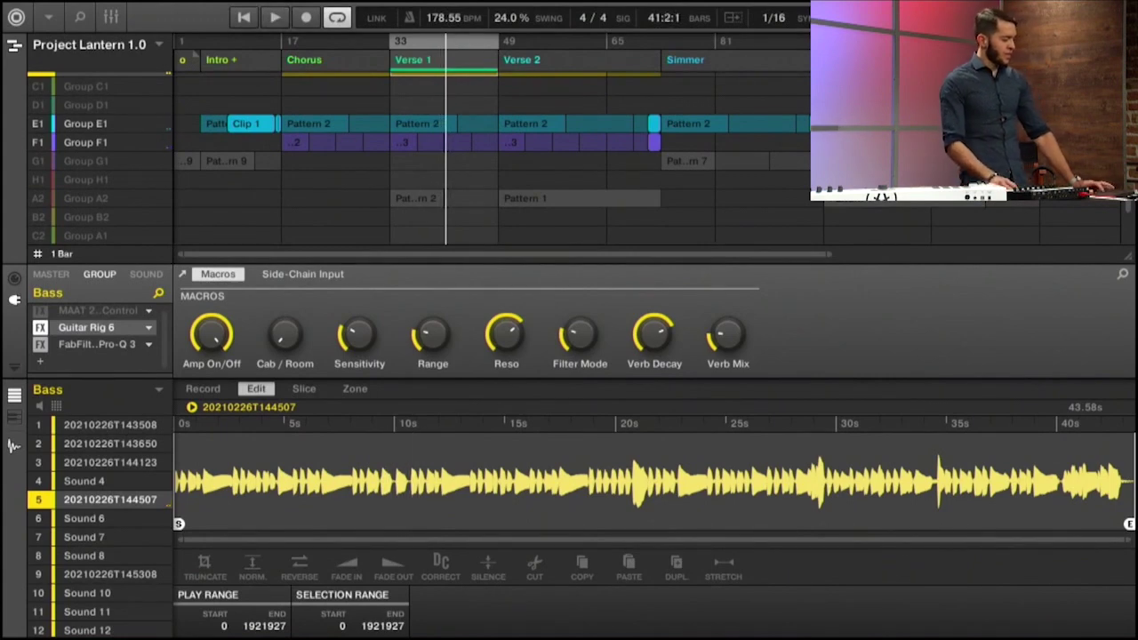
pyautogui.click(429, 162)
pyautogui.click(109, 195)
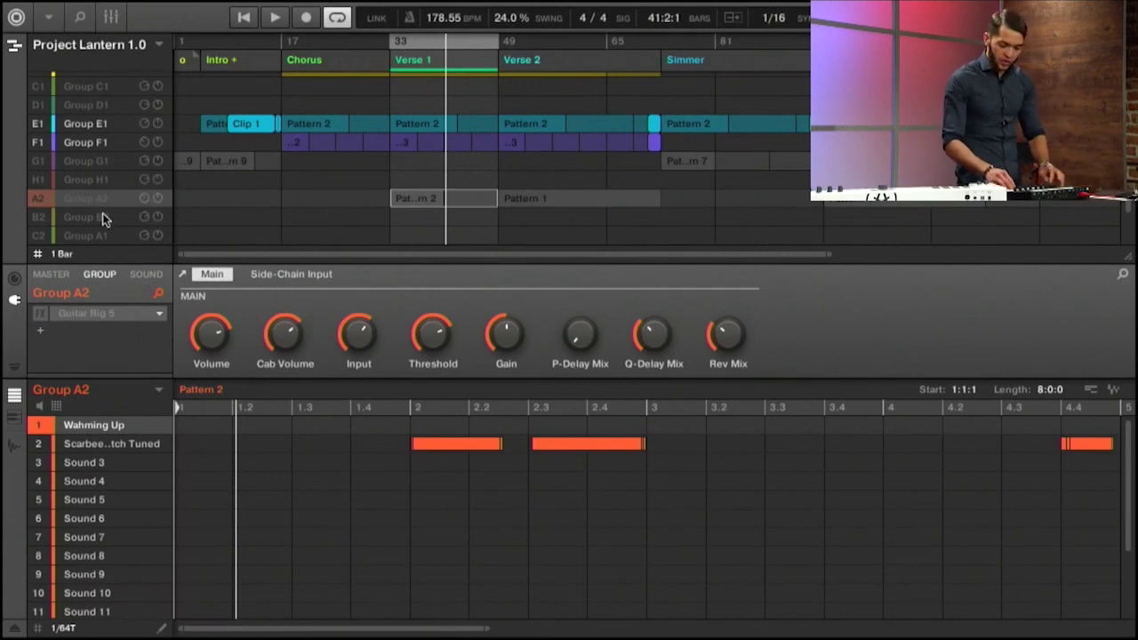
pyautogui.click(41, 200)
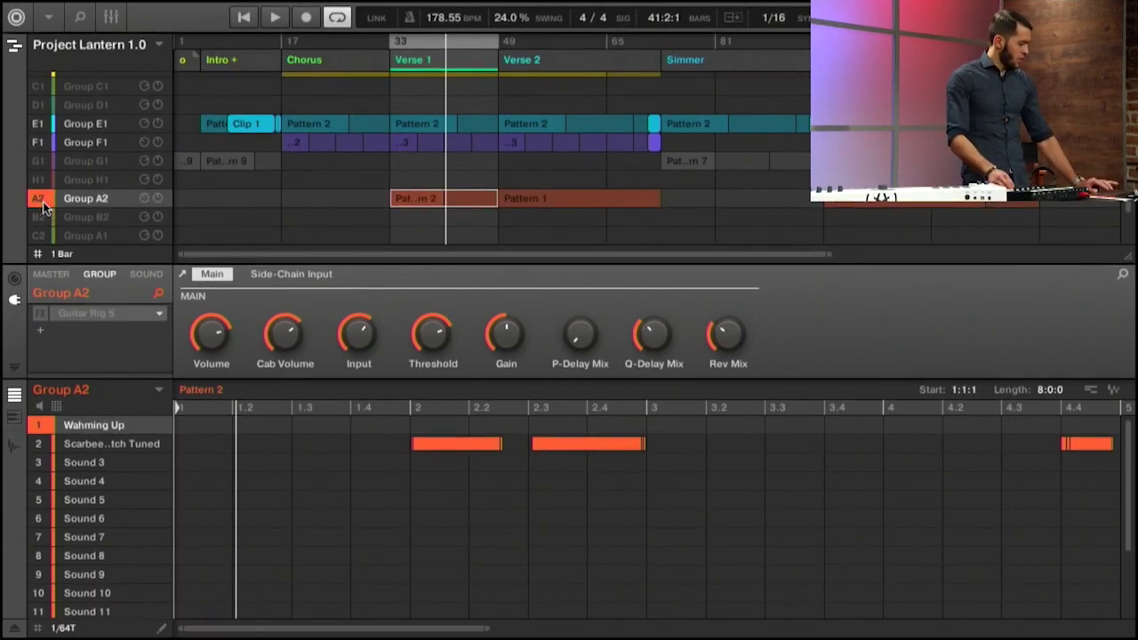
pyautogui.press('space')
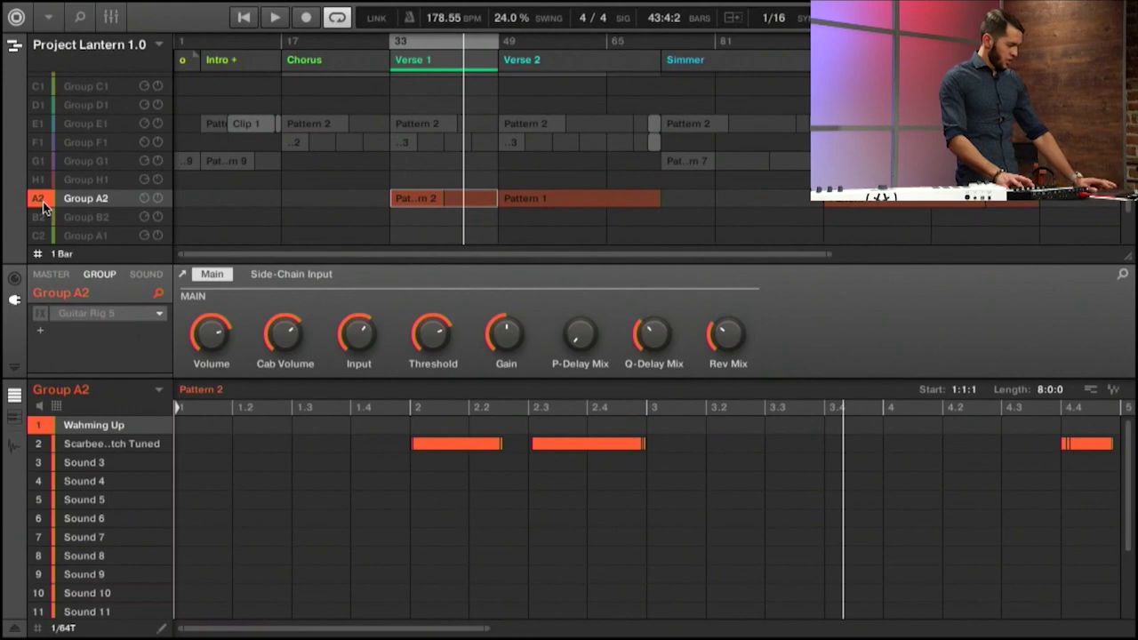
pyautogui.rightClick(41, 201)
pyautogui.press('space')
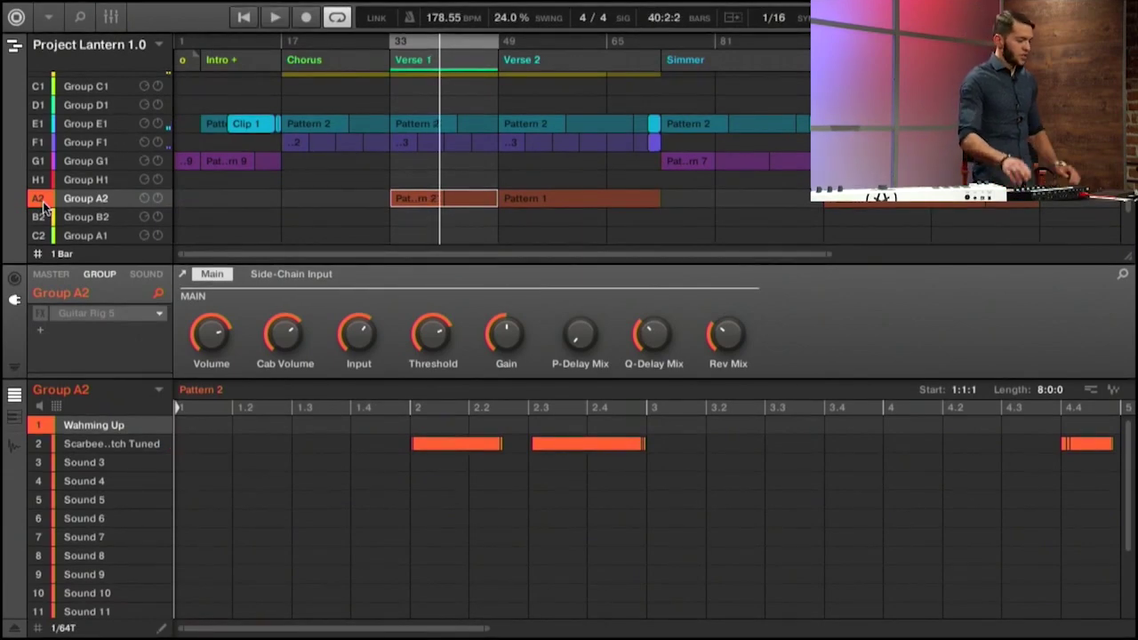
# - Loop the Verse 2 section and play Group A2's Pattern 1 soloed
pyautogui.click(573, 69)
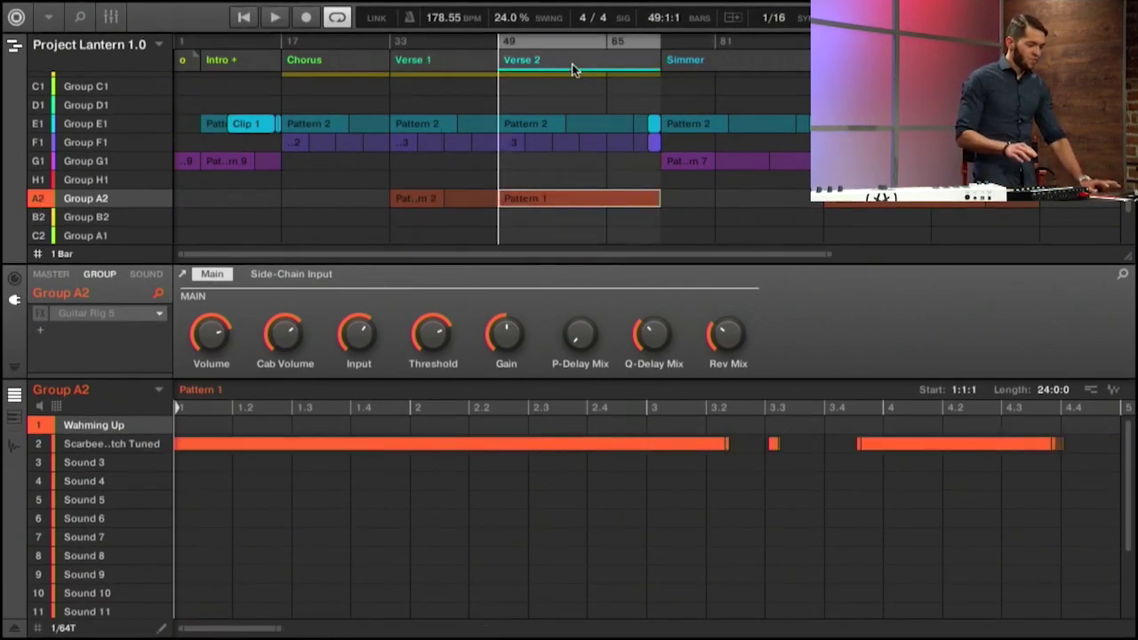
pyautogui.moveTo(136, 137)
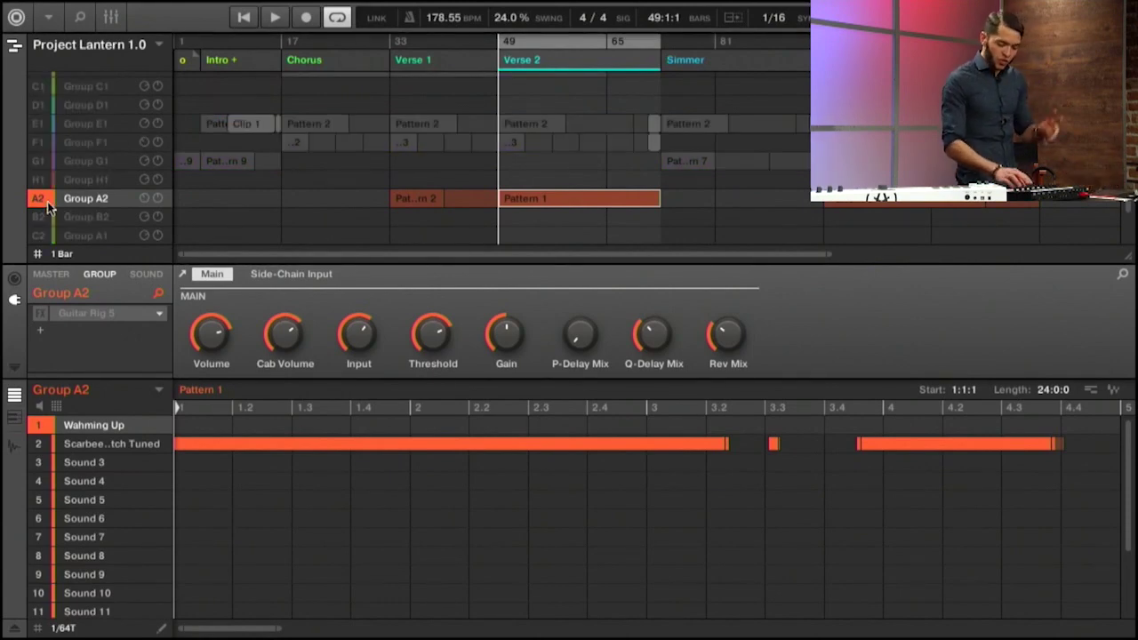
pyautogui.press('space')
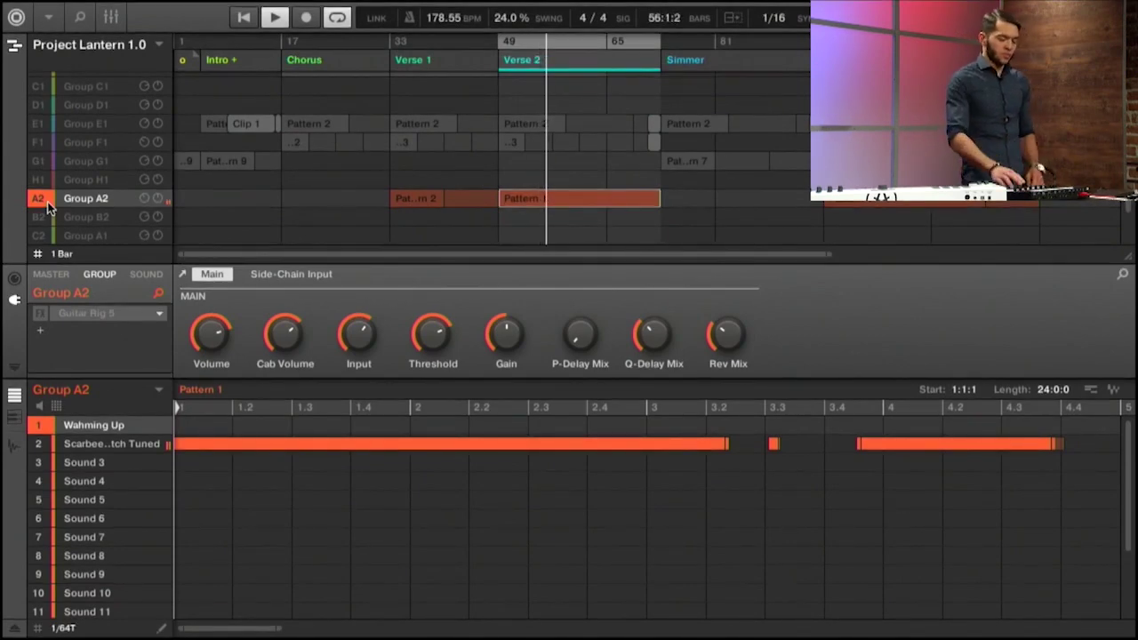
pyautogui.press('space')
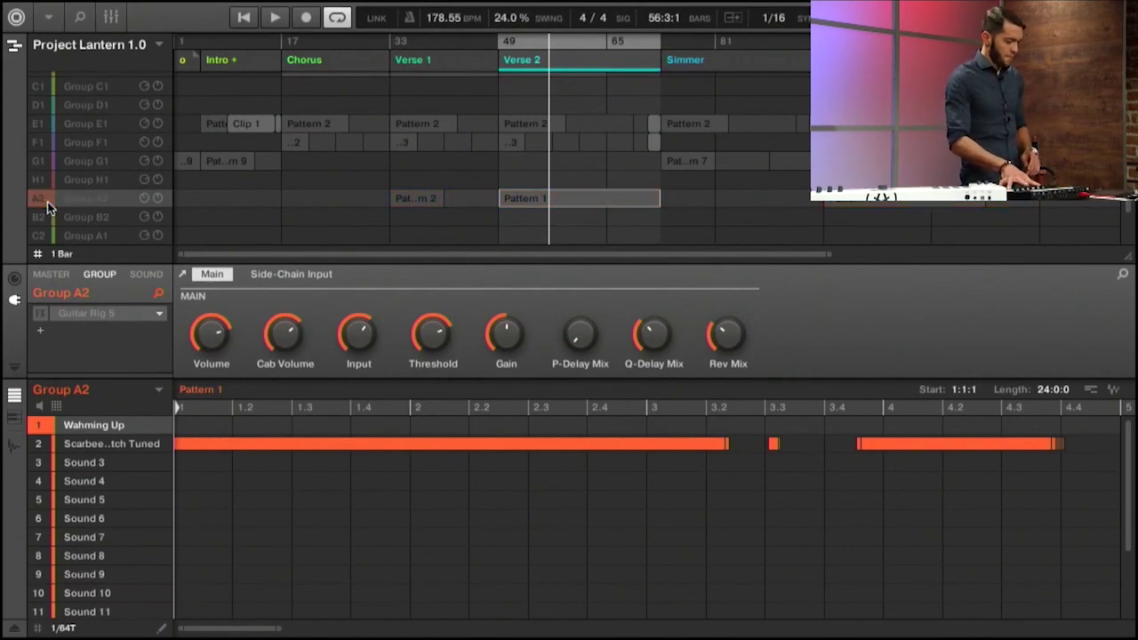
# - Bring all groups back in and play Verse 2 with the full arrangement
pyautogui.click(48, 203)
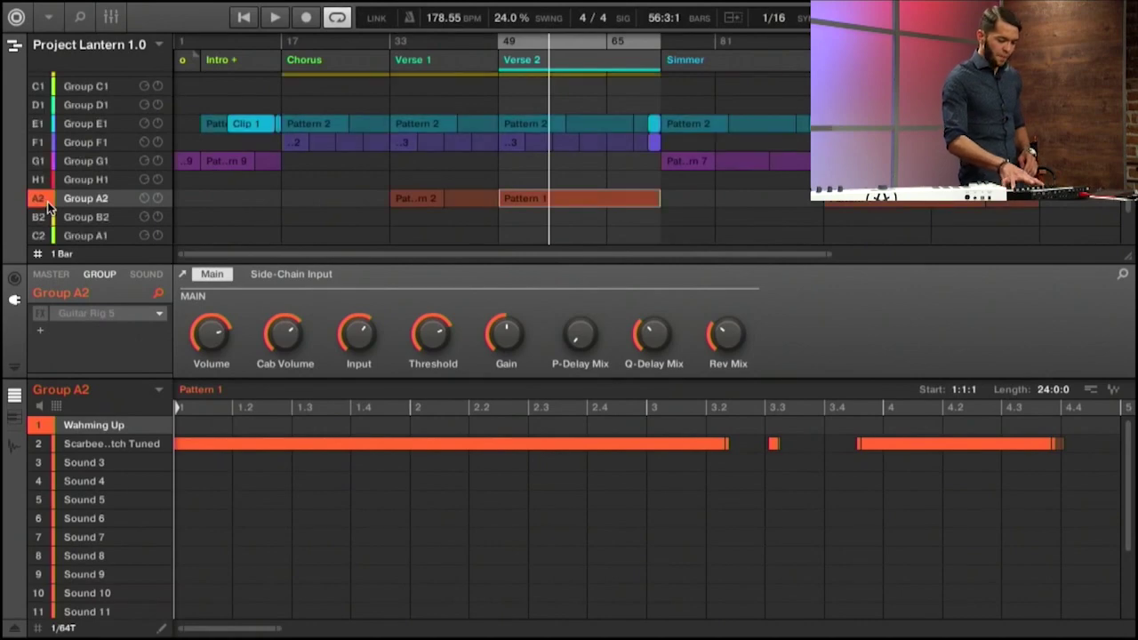
pyautogui.press('space')
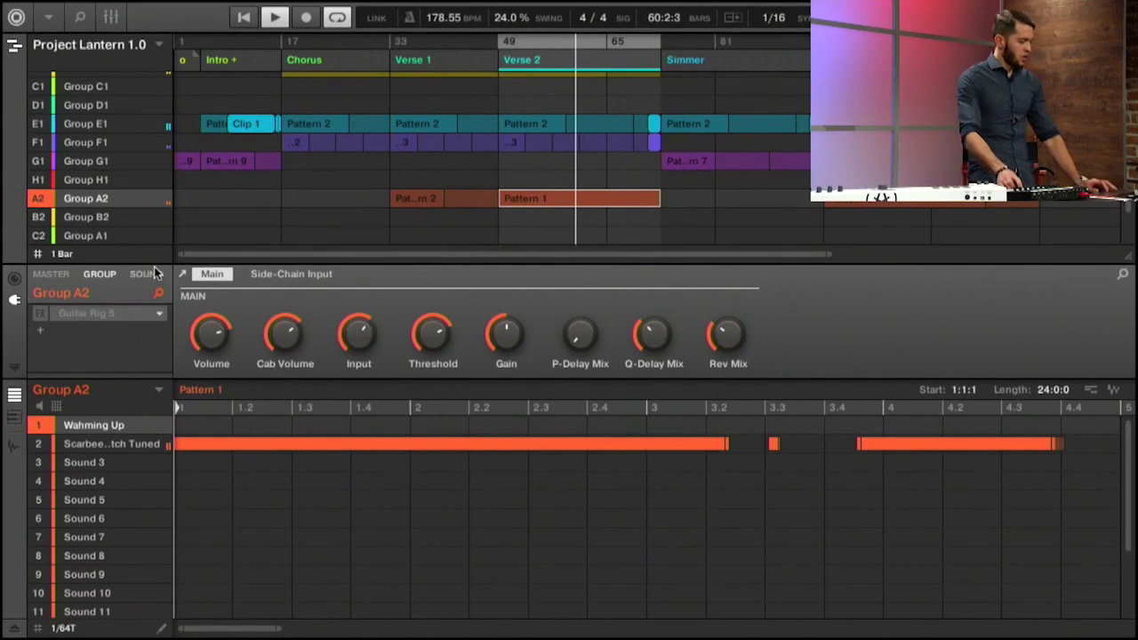
pyautogui.press('space')
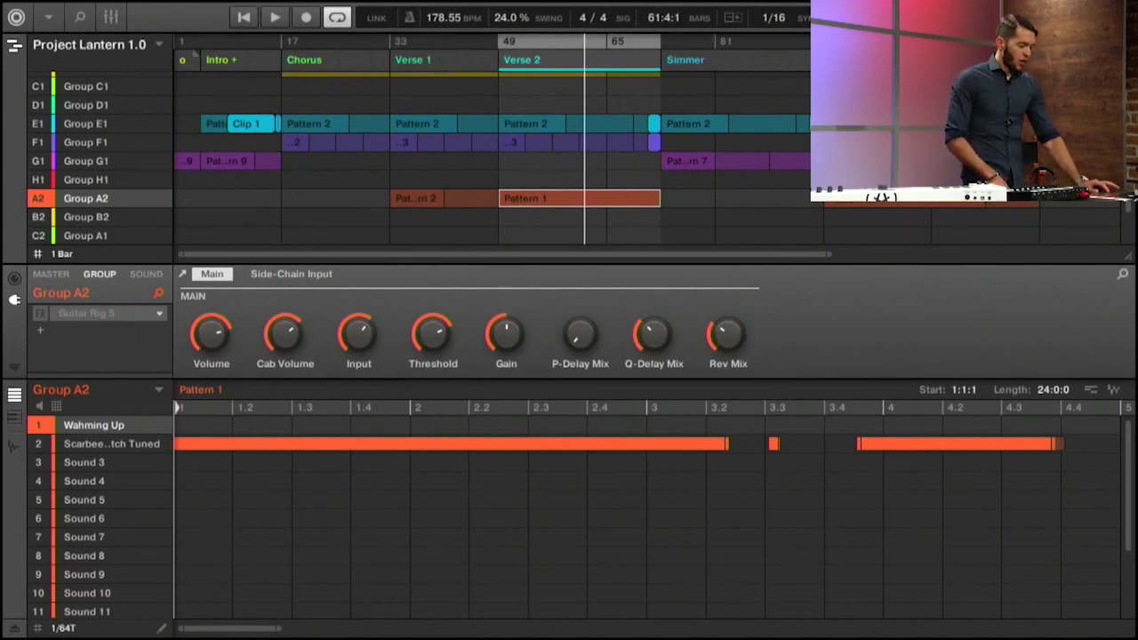
# - Revisit the Bass group and open Group F1 to look at its Verse 2 pattern and sounds
pyautogui.scroll(2, 489, 156)
pyautogui.click(89, 100)
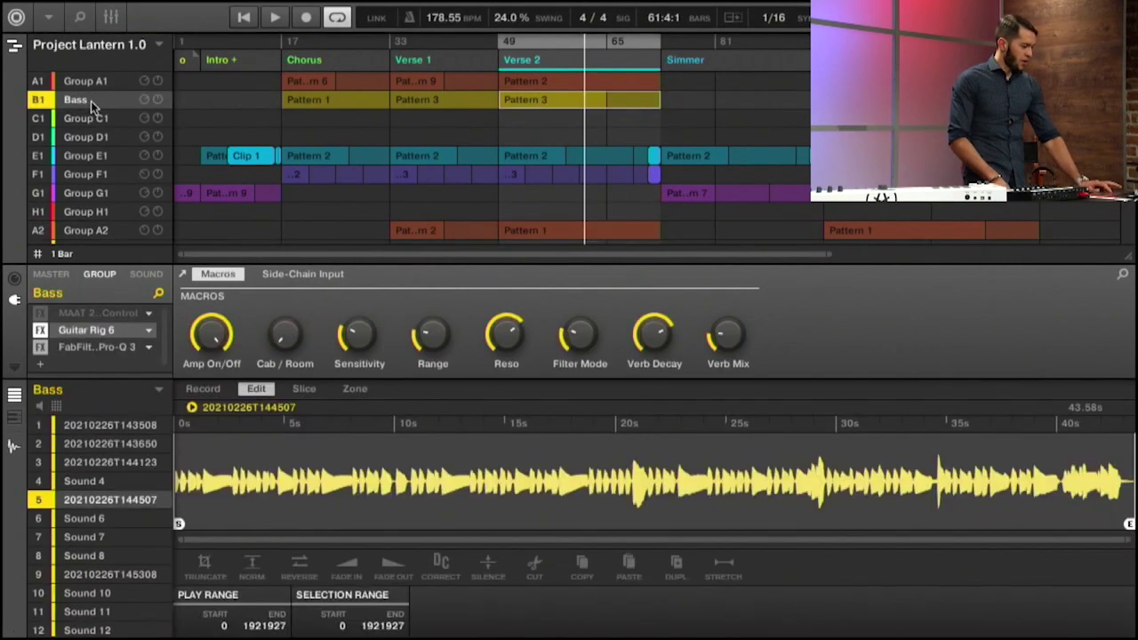
pyautogui.click(90, 117)
pyautogui.click(102, 100)
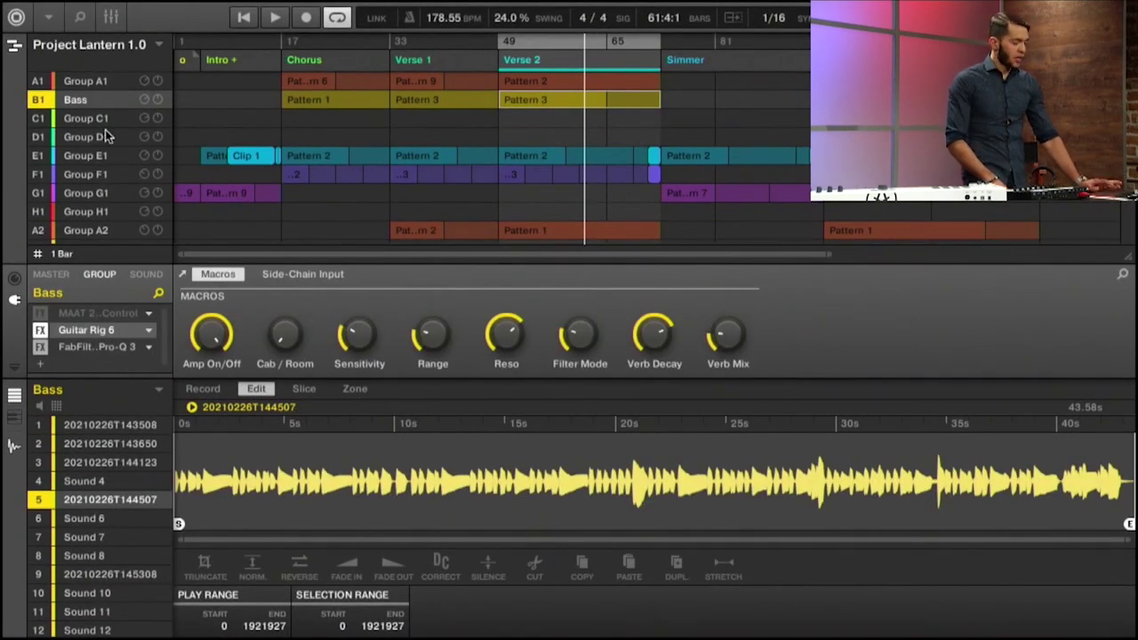
pyautogui.click(114, 181)
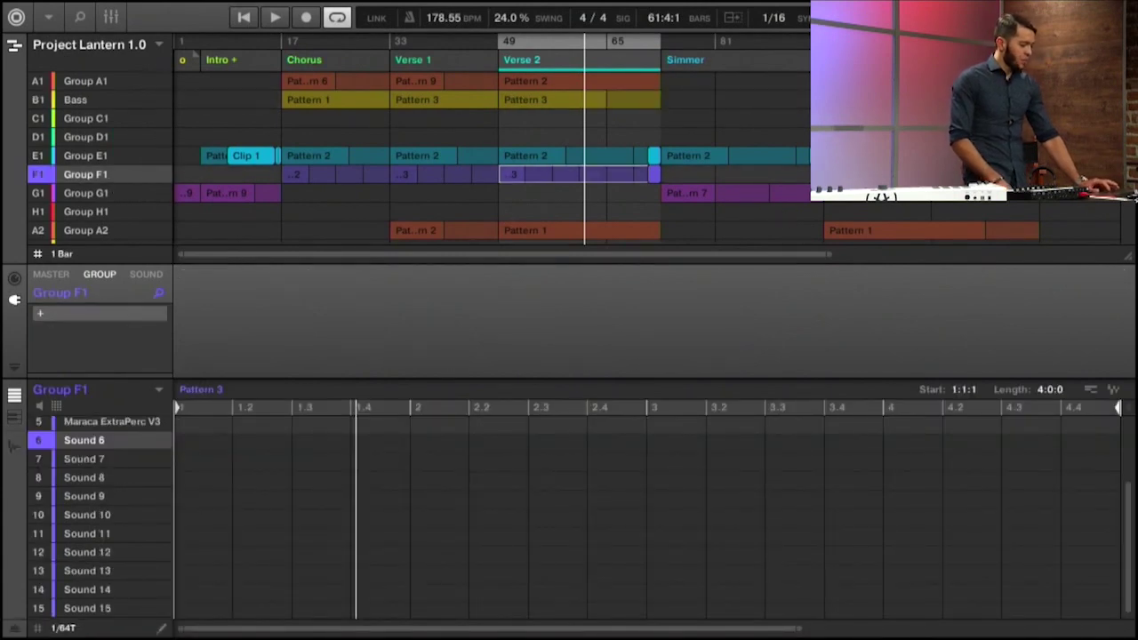
pyautogui.scroll(-1, 489, 151)
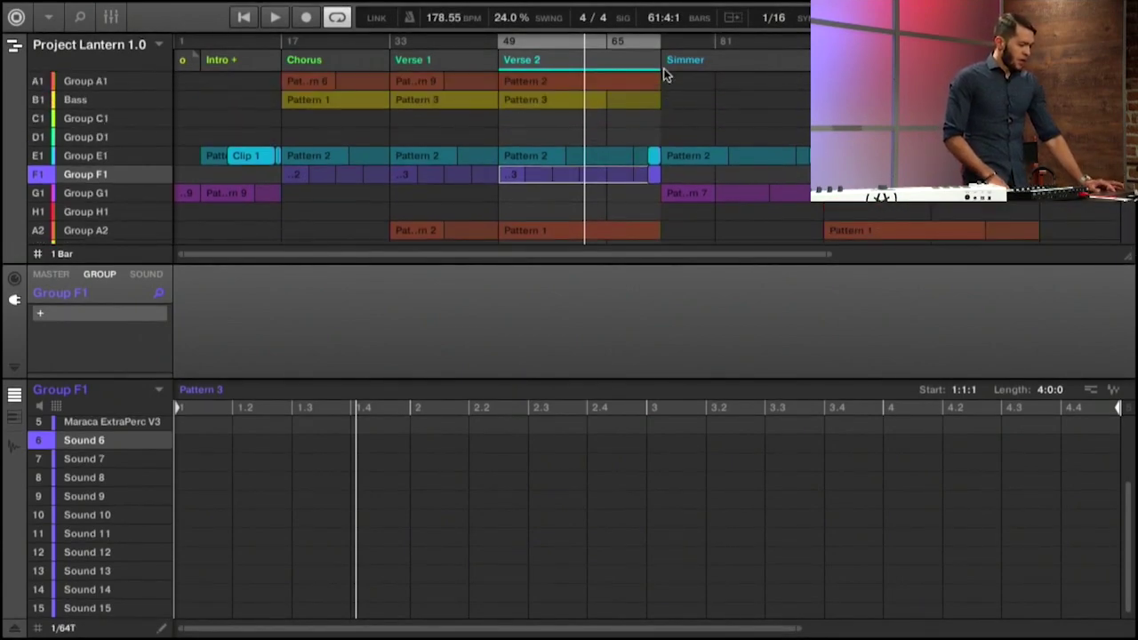
# - Set the playback loop to the Simmer section and play it from bar 73
pyautogui.press('Return')
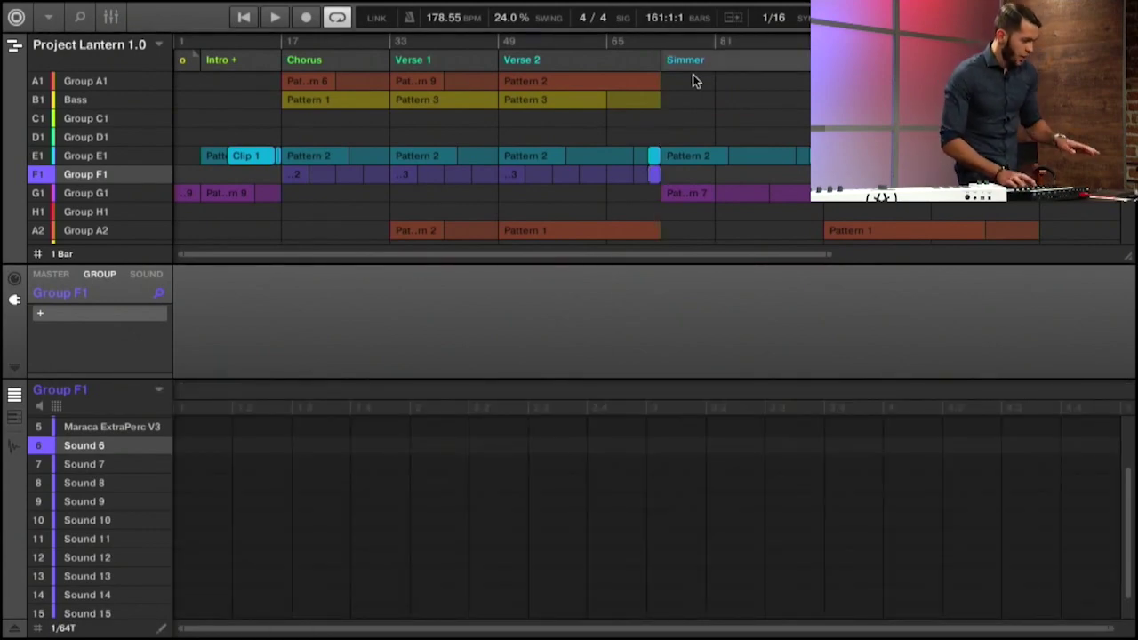
pyautogui.press('l')
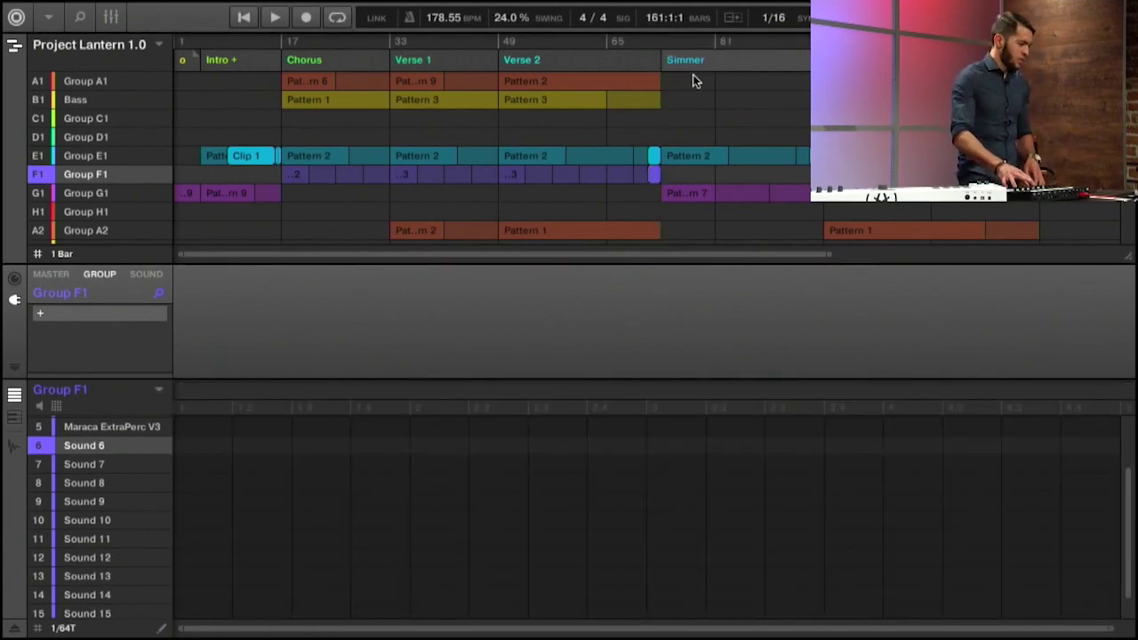
pyautogui.press('space')
pyautogui.press('space')
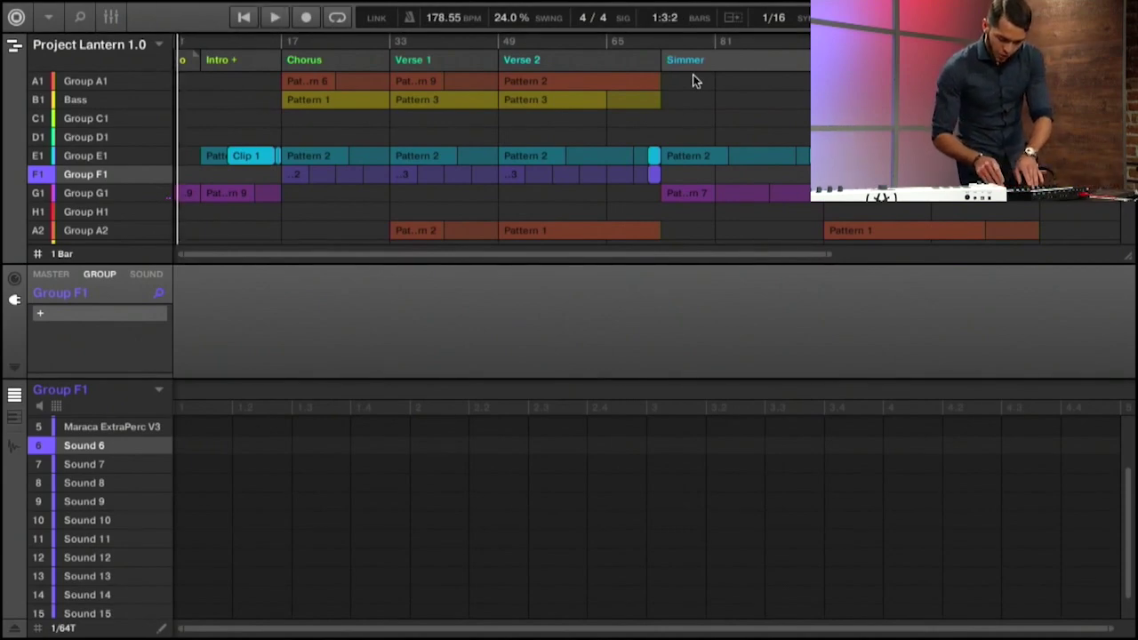
pyautogui.click(695, 81)
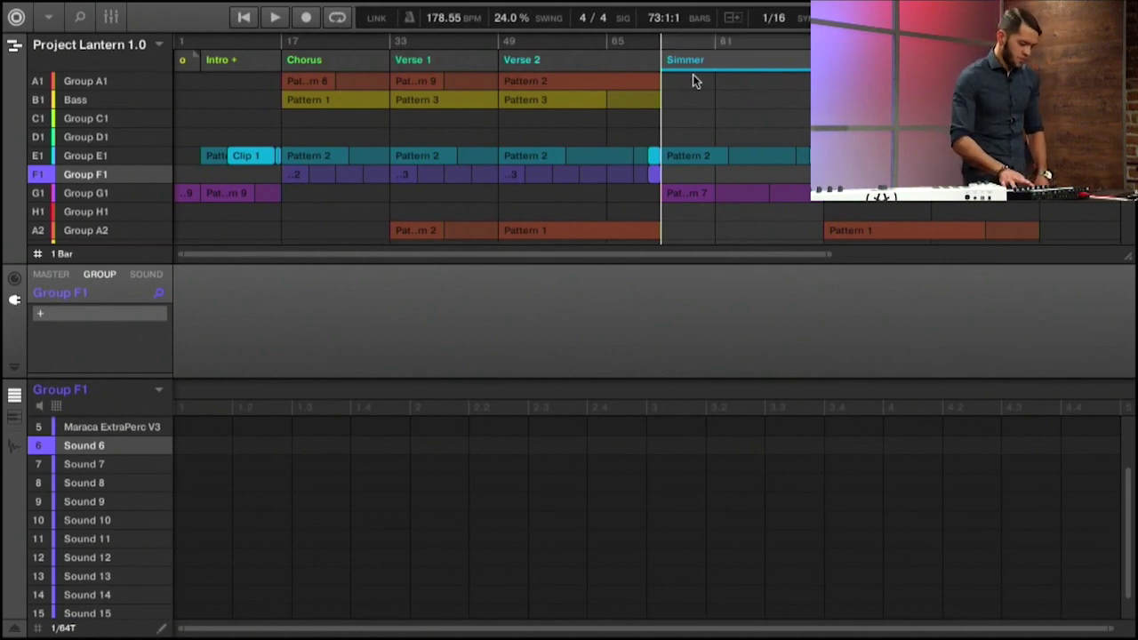
pyautogui.press('space')
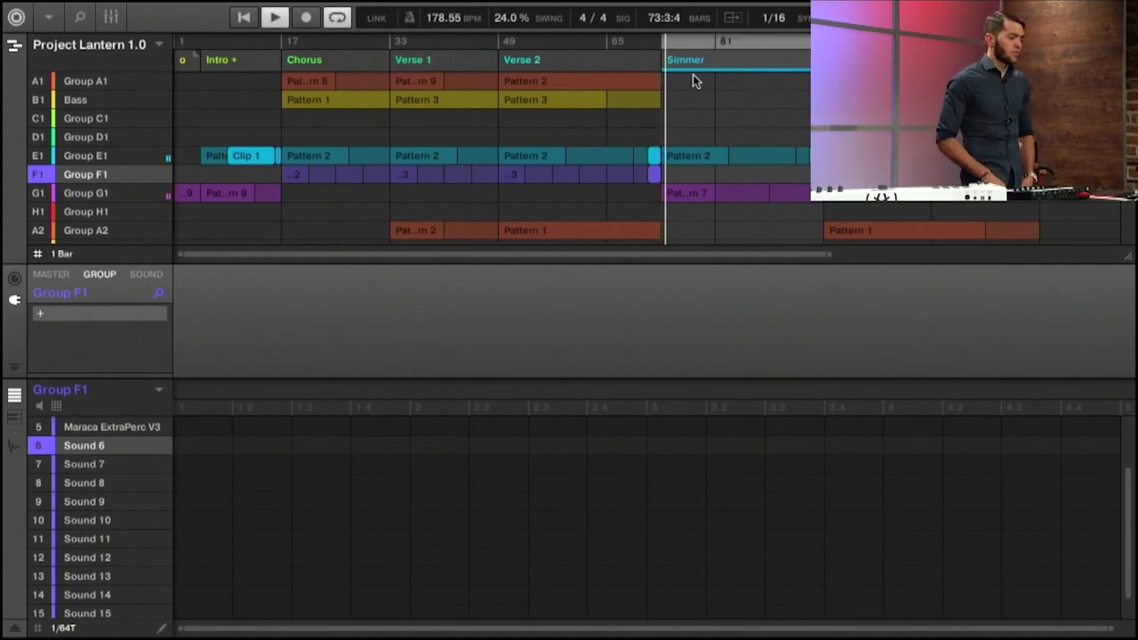